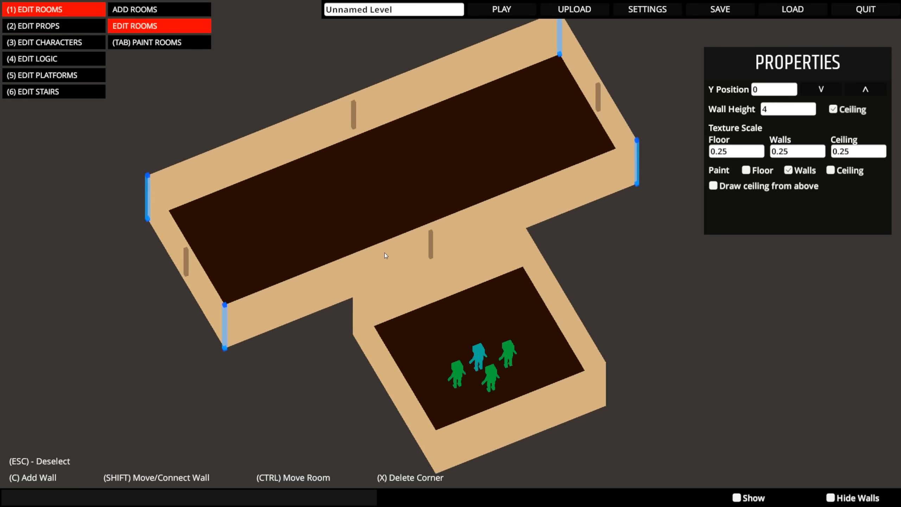
# - Draw two extra rectangular rooms on opposite sides of the small room containing the characters
pyautogui.press('Tab')
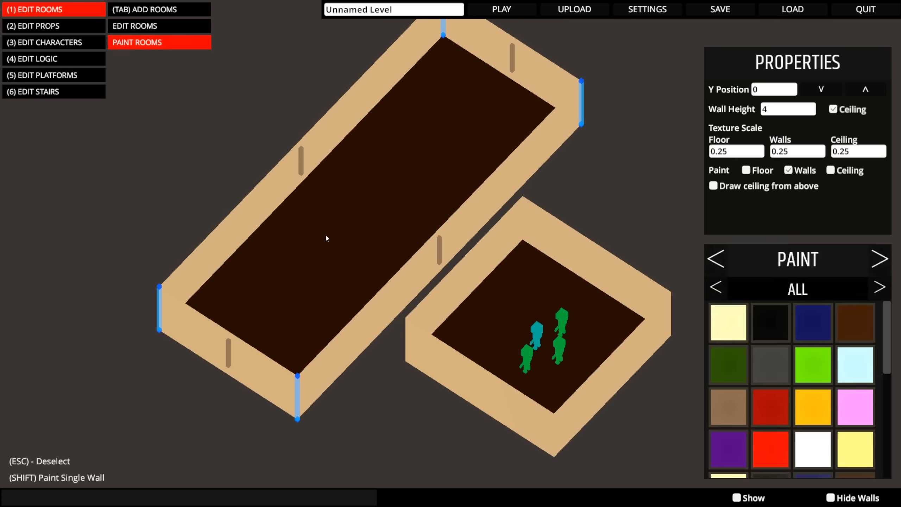
pyautogui.press('Tab')
pyautogui.moveTo(374, 245); pyautogui.dragTo(263, 172, button='middle')
pyautogui.scroll(-3, 263, 172)
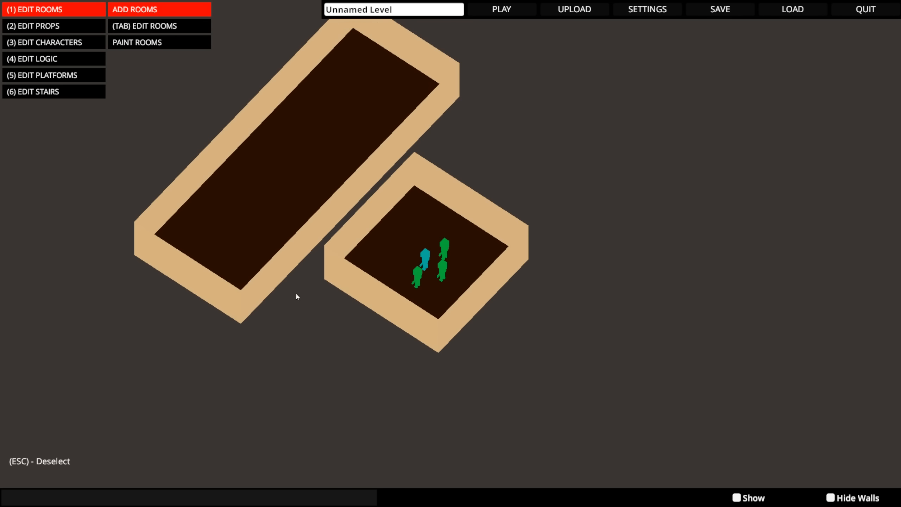
pyautogui.moveTo(393, 465); pyautogui.dragTo(308, 317)
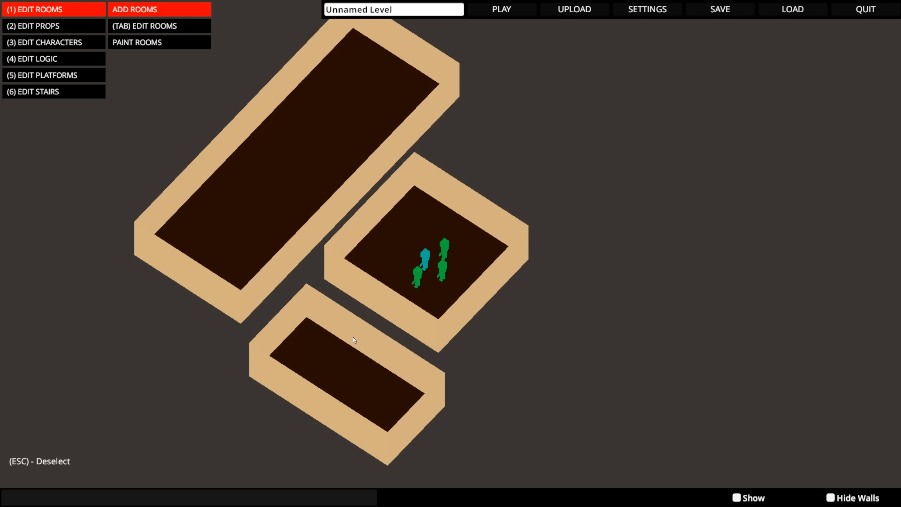
pyautogui.moveTo(582, 321); pyautogui.dragTo(644, 176)
# - Delete the two extra rooms, keeping the large room and the small room with the characters
pyautogui.press('Tab')
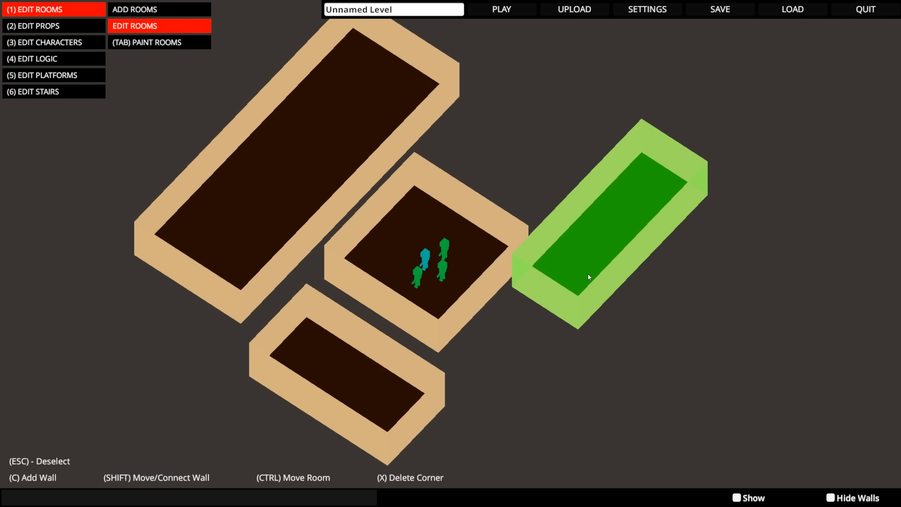
pyautogui.moveTo(542, 324); pyautogui.dragTo(526, 276, button='middle')
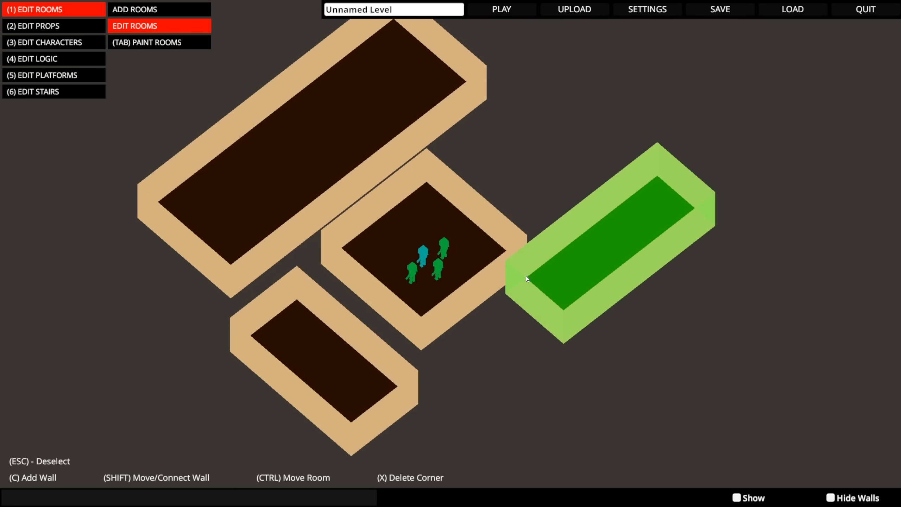
pyautogui.click(376, 380)
pyautogui.press('Delete')
pyautogui.moveTo(486, 372); pyautogui.dragTo(533, 384, button='middle')
# - Widen the large room by moving both corners of its far long wall outward
pyautogui.click(353, 195)
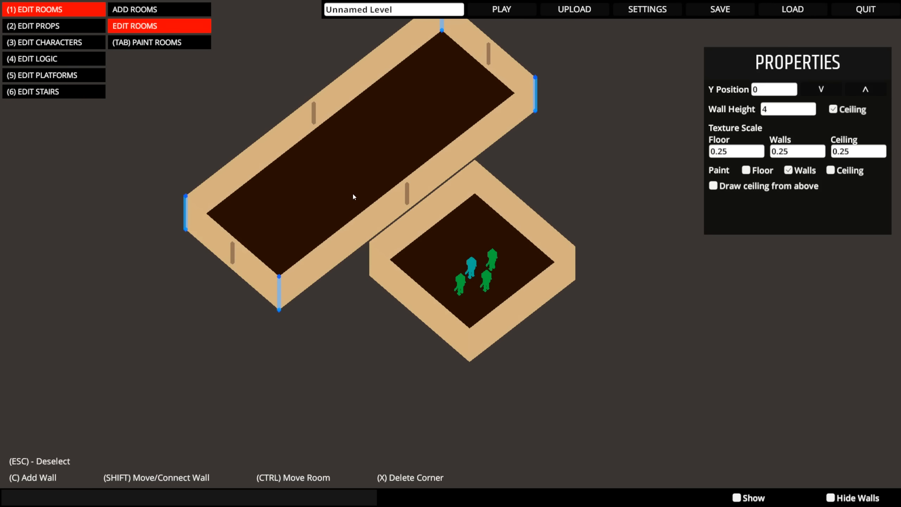
pyautogui.moveTo(353, 316); pyautogui.dragTo(367, 423, button='middle')
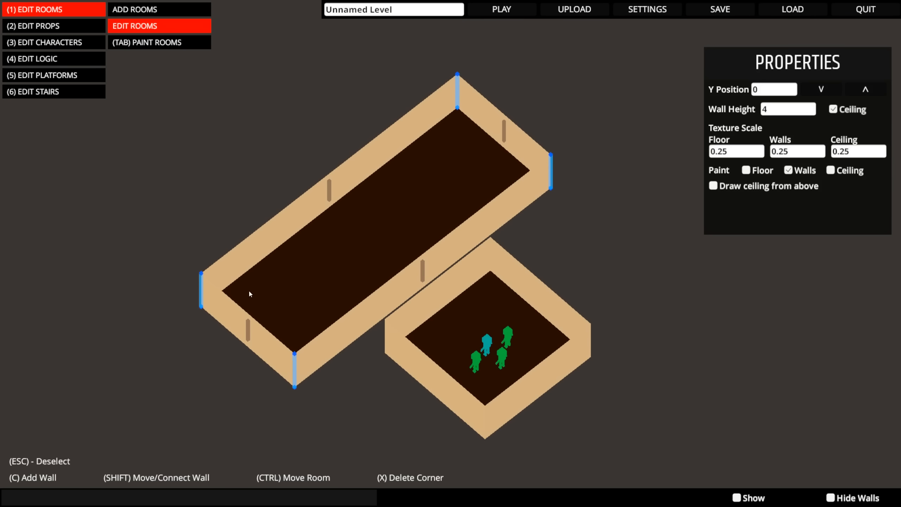
pyautogui.moveTo(202, 280); pyautogui.dragTo(170, 254)
pyautogui.moveTo(451, 90); pyautogui.dragTo(419, 62)
pyautogui.moveTo(170, 261); pyautogui.dragTo(159, 251)
# - Split the large room's far long wall by adding three corners along its length
pyautogui.click(298, 162)
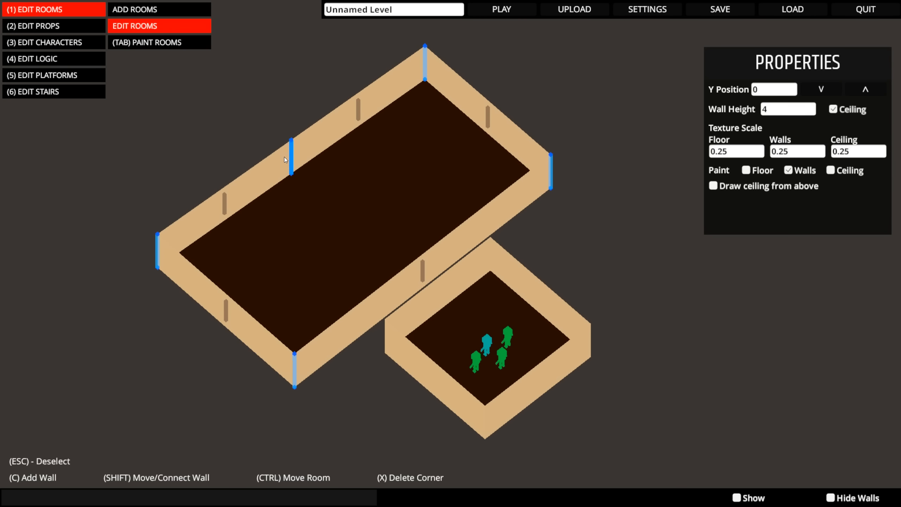
pyautogui.moveTo(297, 161); pyautogui.dragTo(235, 201)
pyautogui.click(336, 137)
pyautogui.moveTo(336, 137); pyautogui.dragTo(369, 135)
pyautogui.click(293, 186)
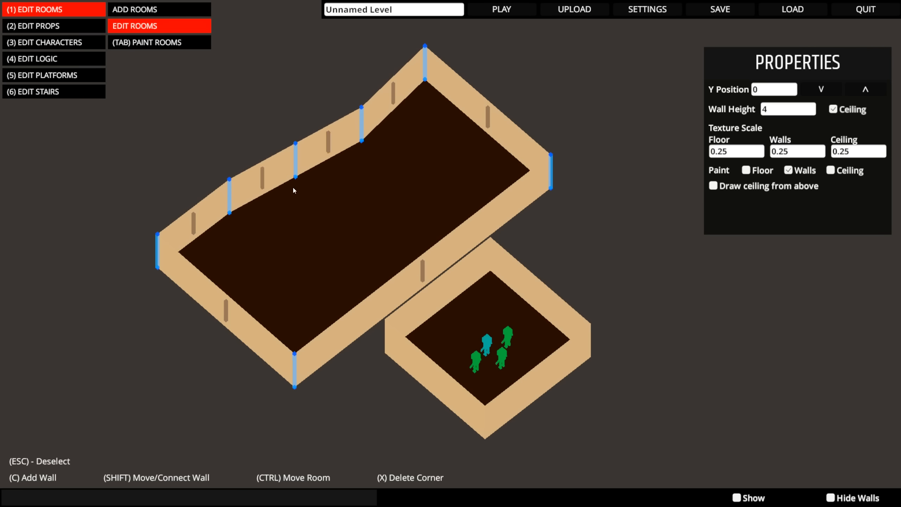
# - Reshape the far side with one more added corner, pulling its corners in and out to form a projecting section between two notches
pyautogui.moveTo(293, 186); pyautogui.dragTo(310, 187)
pyautogui.moveTo(231, 199); pyautogui.dragTo(265, 246)
pyautogui.moveTo(313, 181); pyautogui.dragTo(279, 152)
pyautogui.moveTo(361, 128); pyautogui.dragTo(342, 71)
pyautogui.click(331, 157)
pyautogui.moveTo(283, 153); pyautogui.dragTo(213, 147)
pyautogui.moveTo(400, 286); pyautogui.dragTo(464, 218, button='middle')
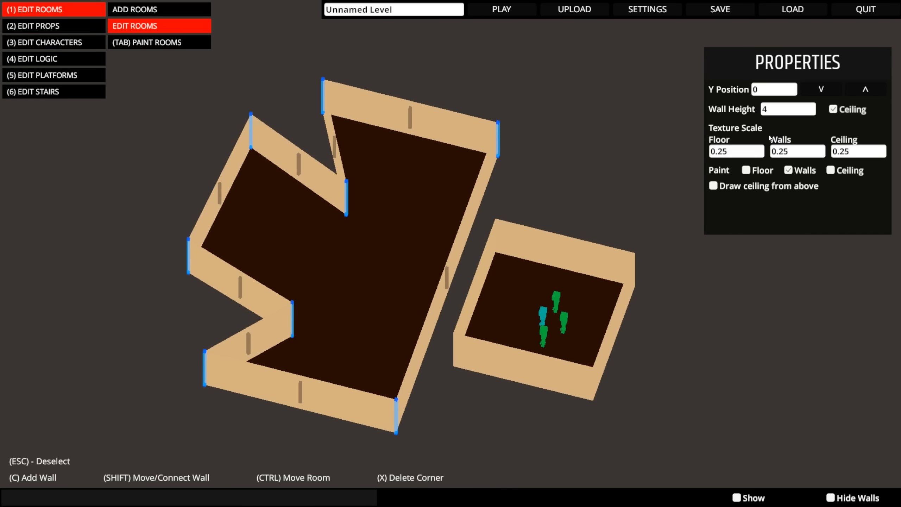
# - Set the large room's wall height to 8
pyautogui.click(784, 111)
pyautogui.write('8')
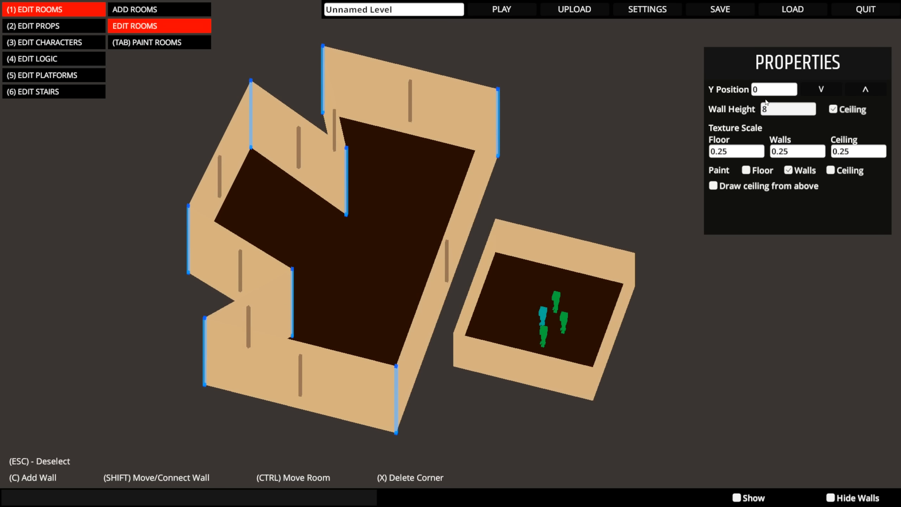
pyautogui.moveTo(487, 136); pyautogui.dragTo(660, 139, button='middle')
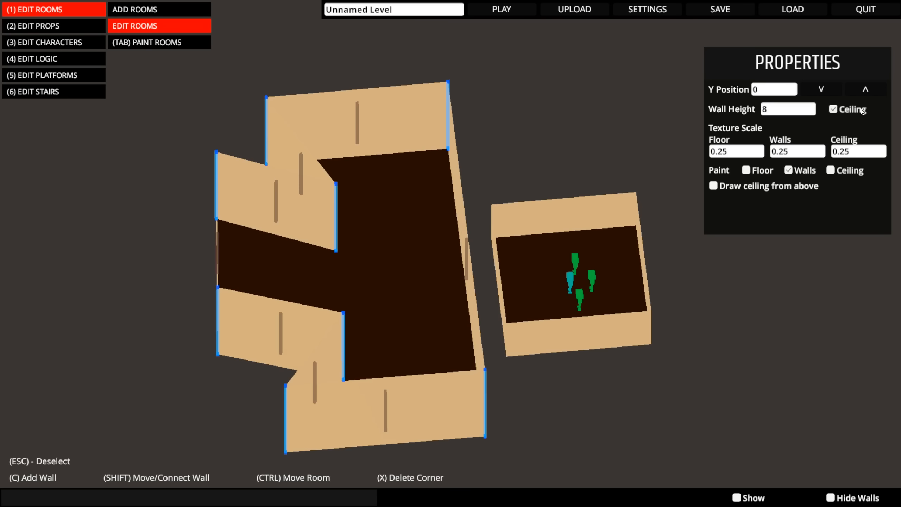
# - Raise the large room's Y position to 0.4 and bring it down to -0.2
pyautogui.click(856, 92)
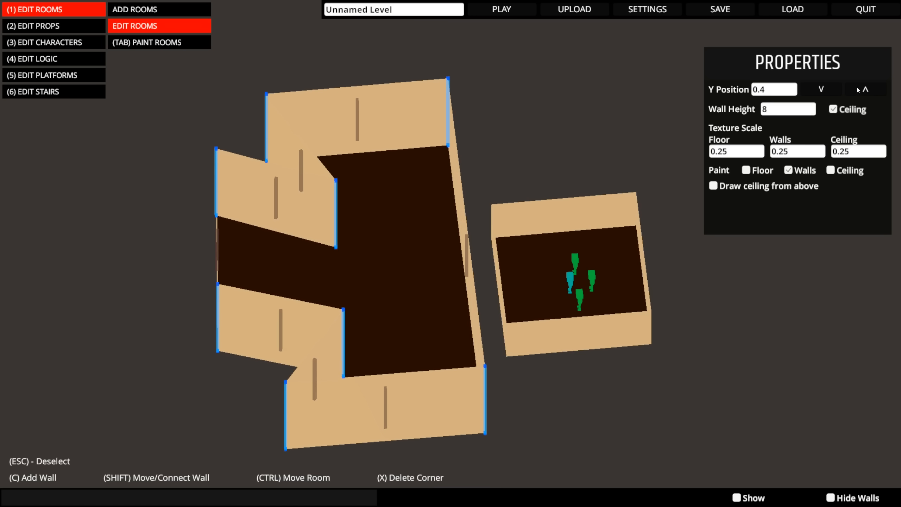
pyautogui.click(821, 89)
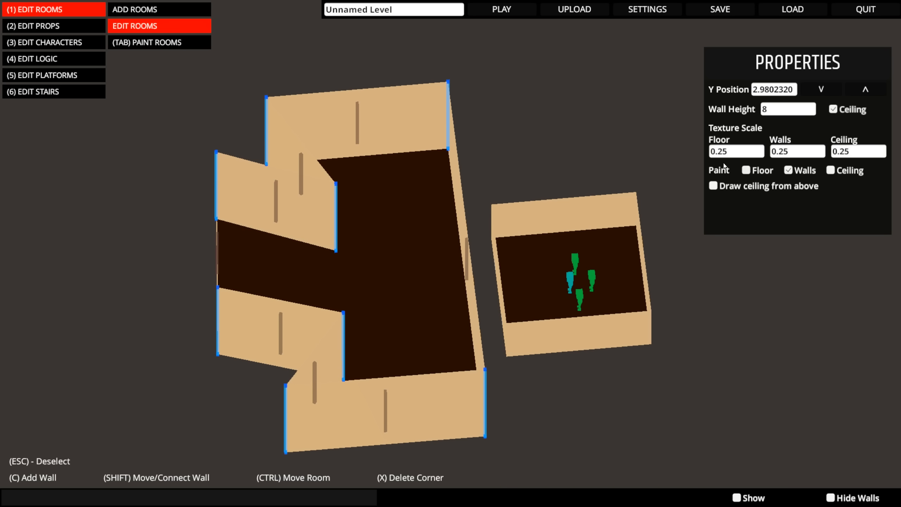
pyautogui.moveTo(627, 142); pyautogui.dragTo(529, 137, button='middle')
pyautogui.click(828, 89)
pyautogui.moveTo(587, 143); pyautogui.dragTo(451, 133, button='middle')
pyautogui.click(859, 90)
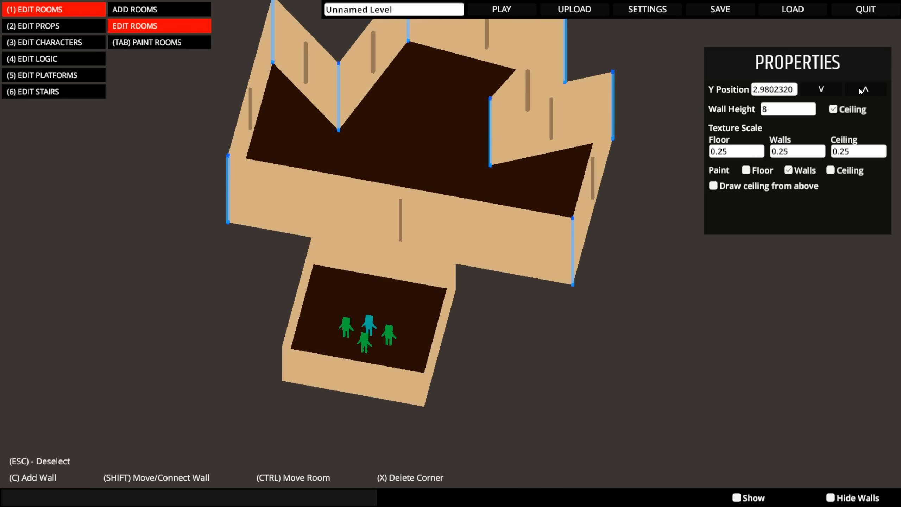
pyautogui.click(819, 89)
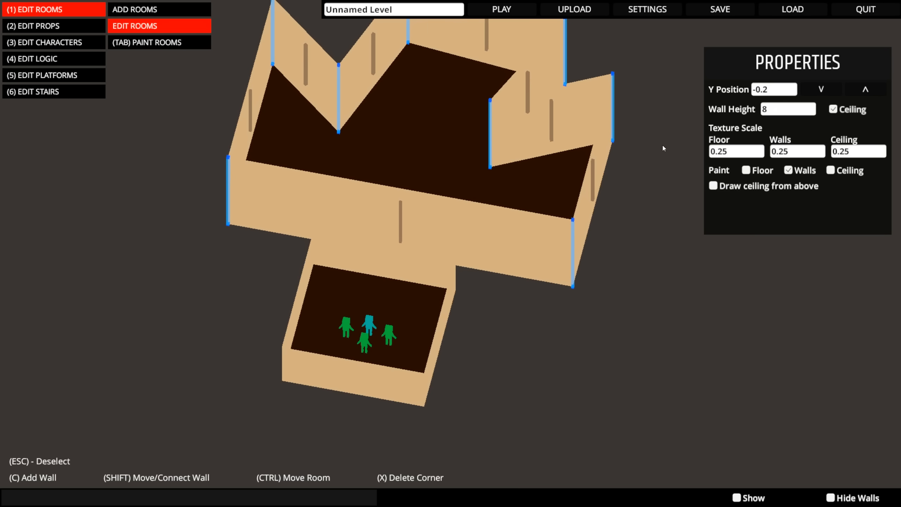
# - Connect the large room's long near wall to the facing wall of the small character room
pyautogui.moveTo(663, 149); pyautogui.dragTo(612, 191, button='middle')
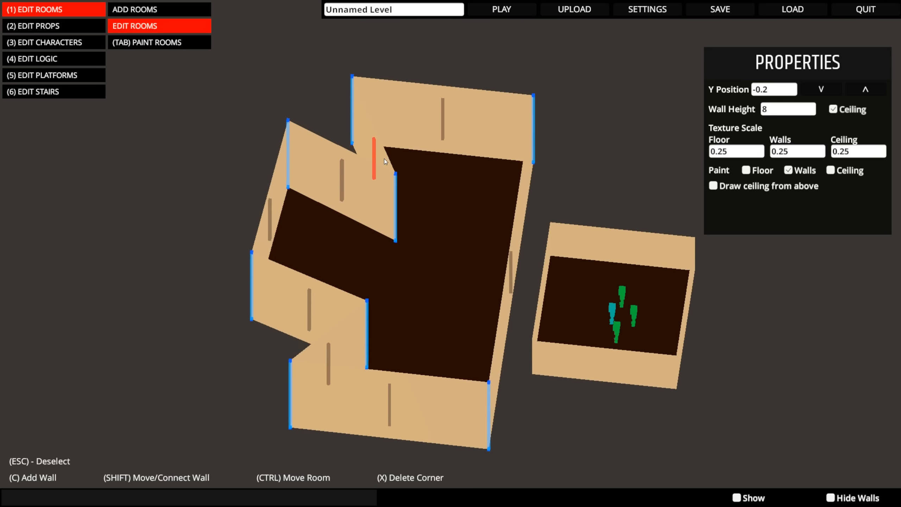
pyautogui.moveTo(385, 158); pyautogui.dragTo(355, 161, button='middle')
pyautogui.keyDown('shift'); pyautogui.moveTo(496, 283); pyautogui.dragTo(619, 346); pyautogui.keyUp('shift')
pyautogui.moveTo(618, 346); pyautogui.dragTo(436, 268, button='middle')
pyautogui.scroll(5, 537, 325)
pyautogui.scroll(-5, 461, 228)
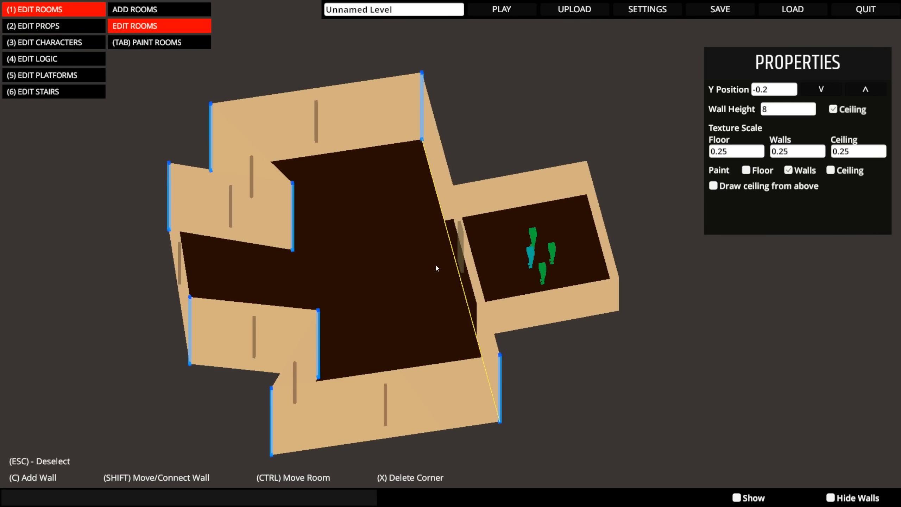
# - Select the connection between the two rooms and set its door type to Single Door
pyautogui.press('p')
pyautogui.scroll(5, 432, 240)
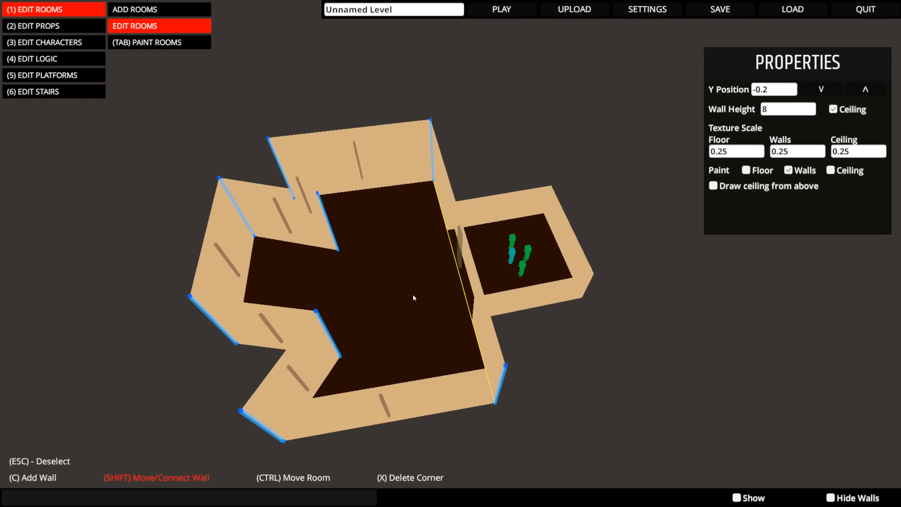
pyautogui.keyDown('shift'); pyautogui.moveTo(413, 292); pyautogui.dragTo(430, 145, button='middle'); pyautogui.keyUp('shift')
pyautogui.click(452, 186)
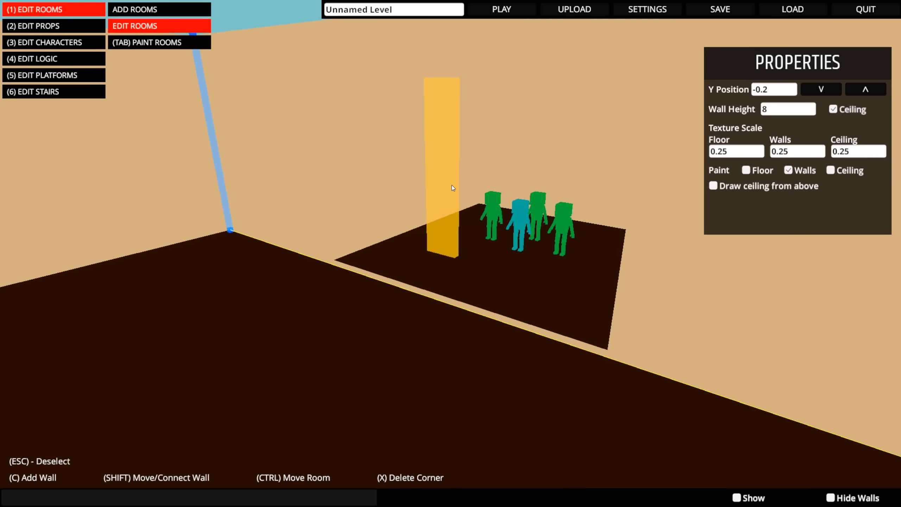
pyautogui.moveTo(452, 187); pyautogui.dragTo(685, 214, button='middle')
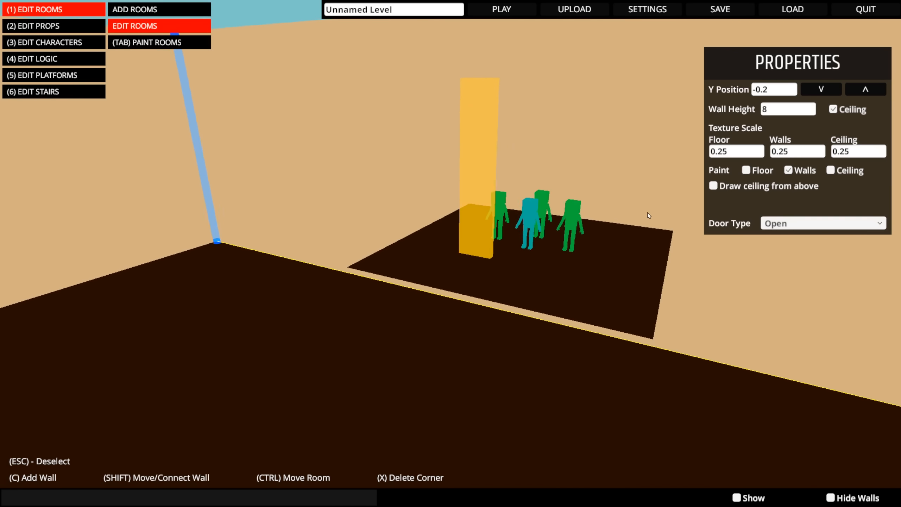
pyautogui.click(783, 227)
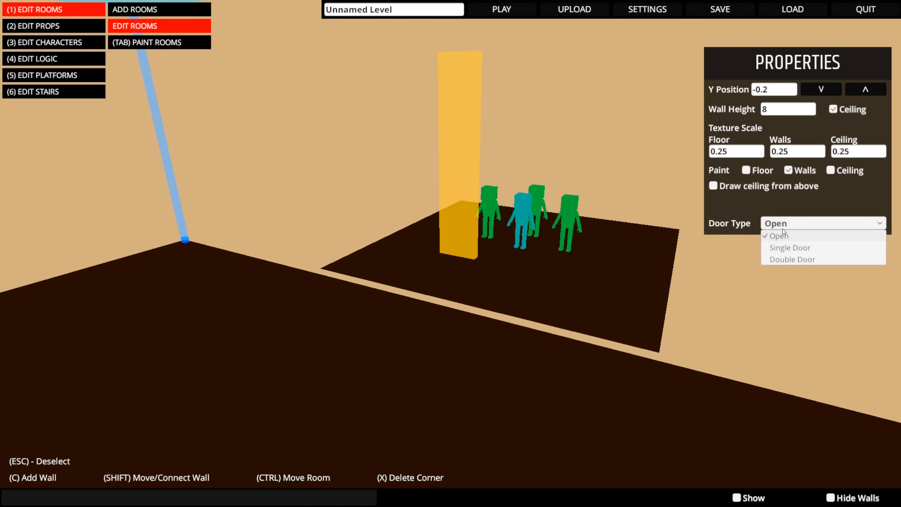
pyautogui.click(790, 249)
# - Try the Double Door type on the room connection and return it to Single Door
pyautogui.click(805, 225)
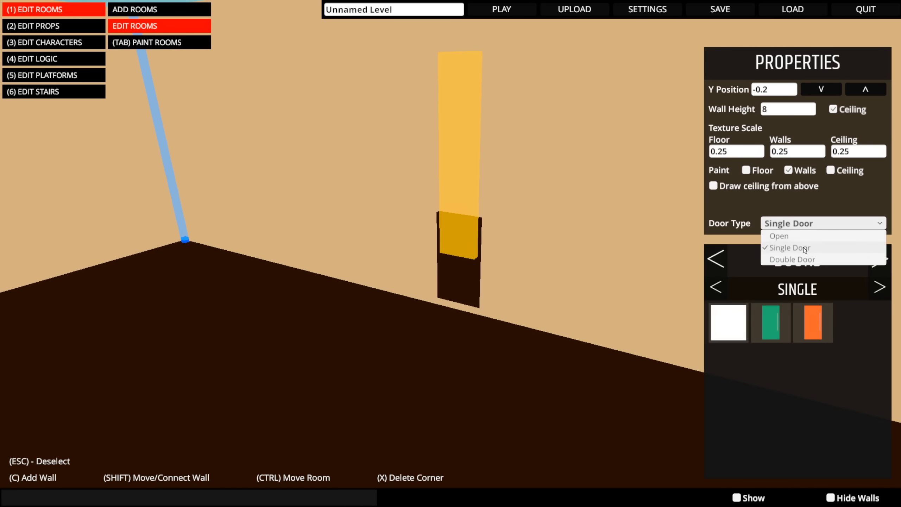
pyautogui.click(804, 259)
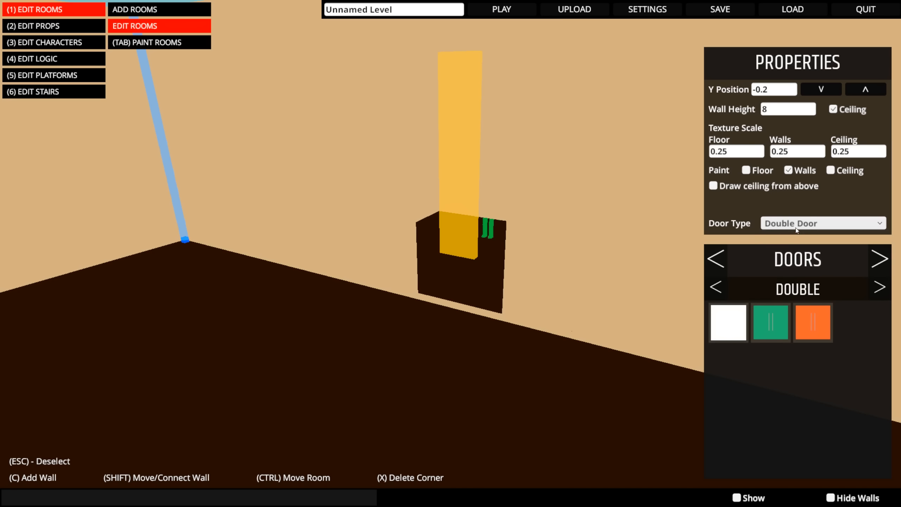
pyautogui.click(795, 227)
pyautogui.click(799, 247)
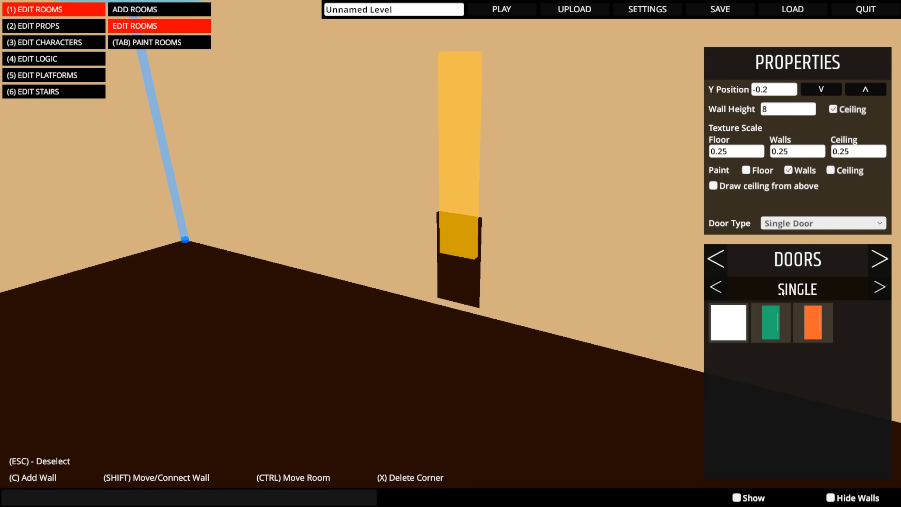
# - Fit the green single door in the connection and raise the large room level with the small room
pyautogui.click(779, 326)
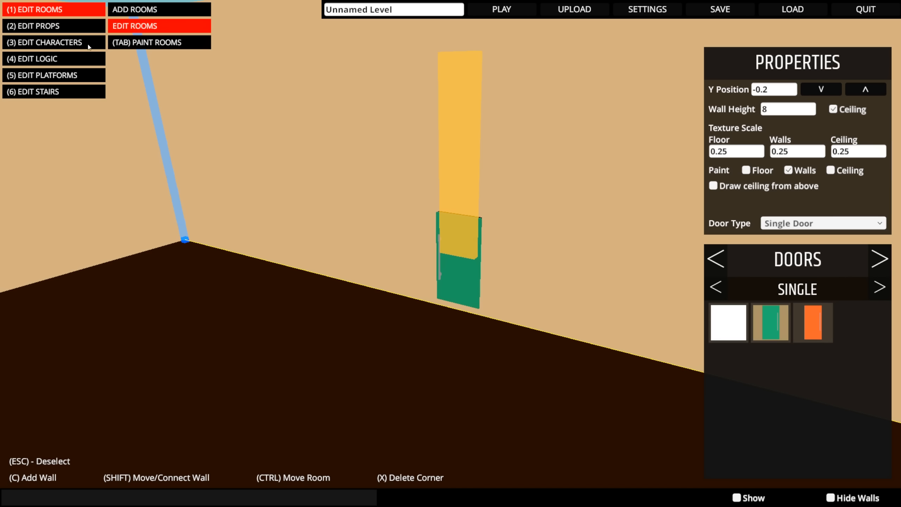
pyautogui.click(503, 319)
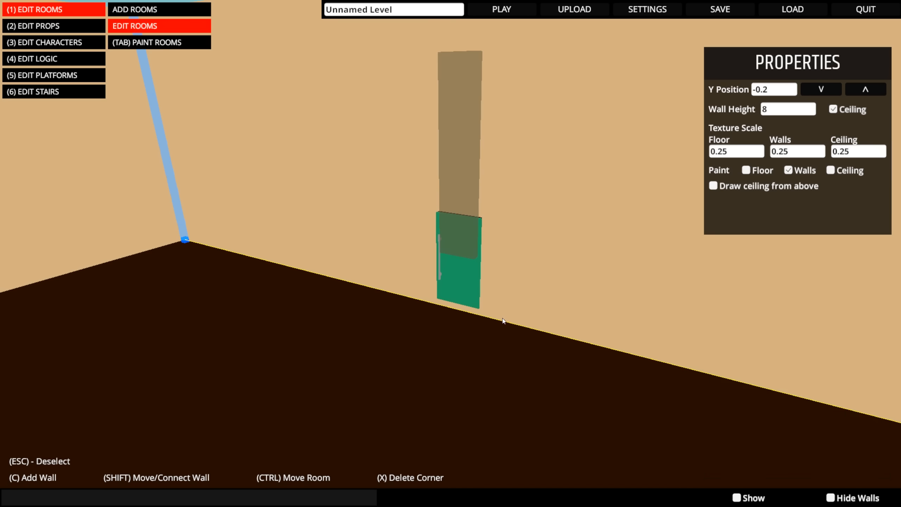
pyautogui.click(865, 90)
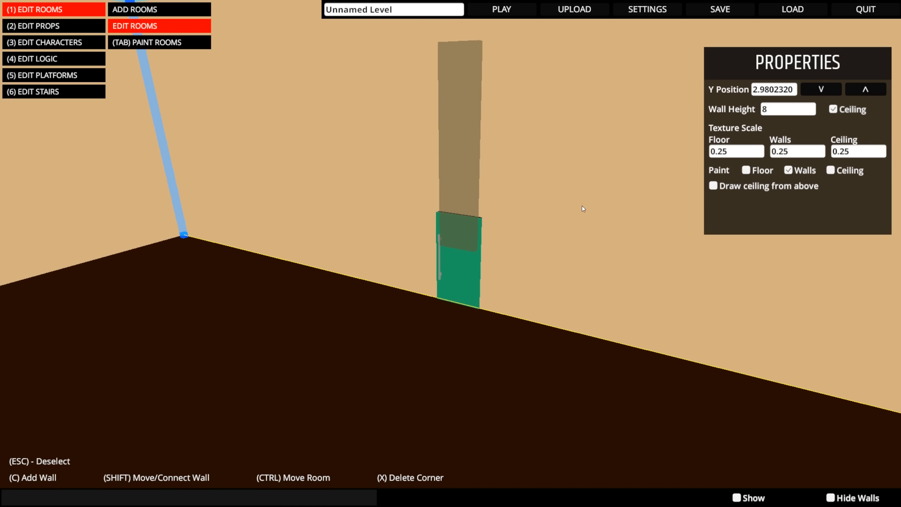
# - Examine the fitted door and the large room's walls from inside and outside
pyautogui.moveTo(581, 205); pyautogui.dragTo(258, 273, button='right')
pyautogui.hotkey('shift', 'd')
pyautogui.press('d')
pyautogui.moveTo(391, 273); pyautogui.dragTo(438, 248, button='right')
pyautogui.hotkey('shift', 'a')
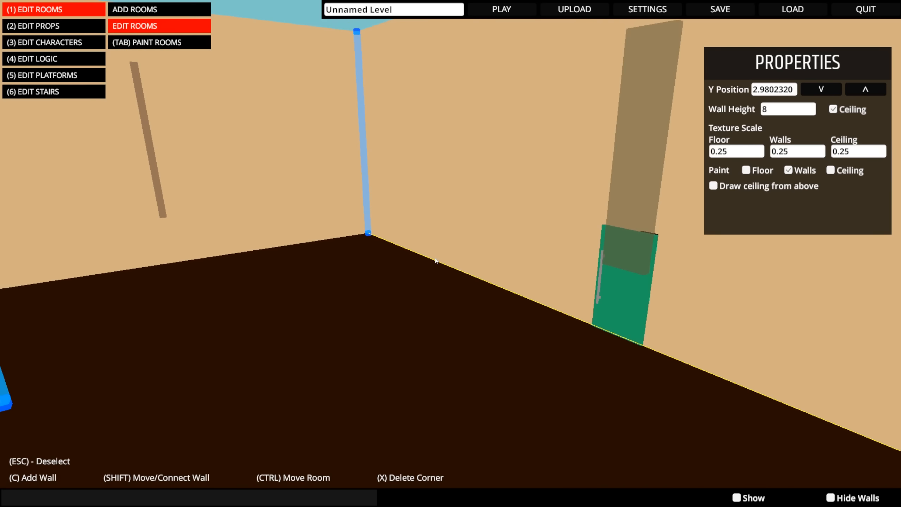
pyautogui.press('s')
pyautogui.moveTo(530, 205); pyautogui.dragTo(386, 248, button='right')
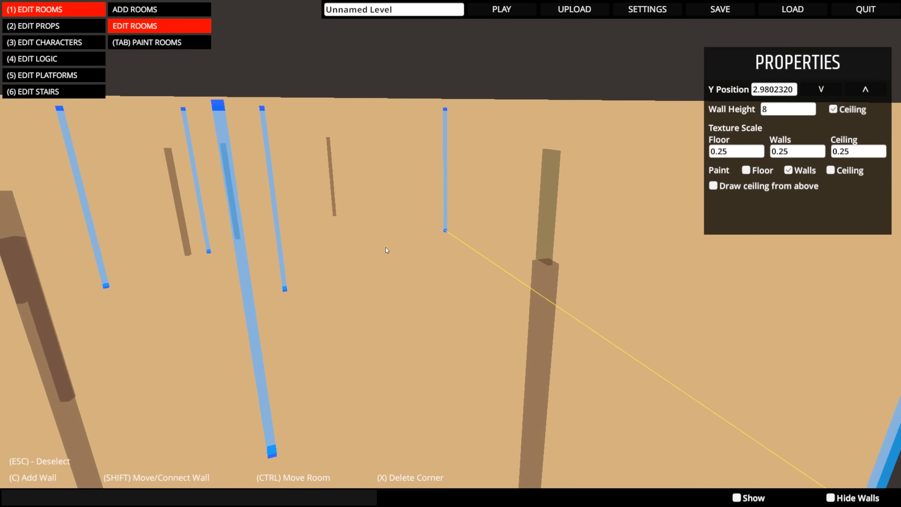
pyautogui.press('s')
pyautogui.press('space')
# - Move the notch corners on the large room's far side outward to open up the floor area
pyautogui.moveTo(464, 185); pyautogui.dragTo(439, 281, button='right')
pyautogui.moveTo(354, 274); pyautogui.dragTo(300, 256)
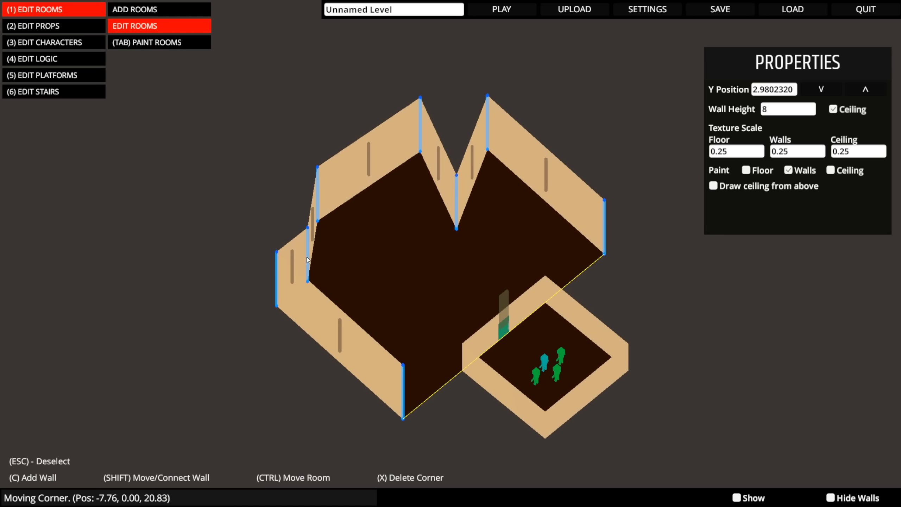
pyautogui.moveTo(447, 199); pyautogui.dragTo(449, 152)
pyautogui.moveTo(449, 152); pyautogui.dragTo(412, 180, button='right')
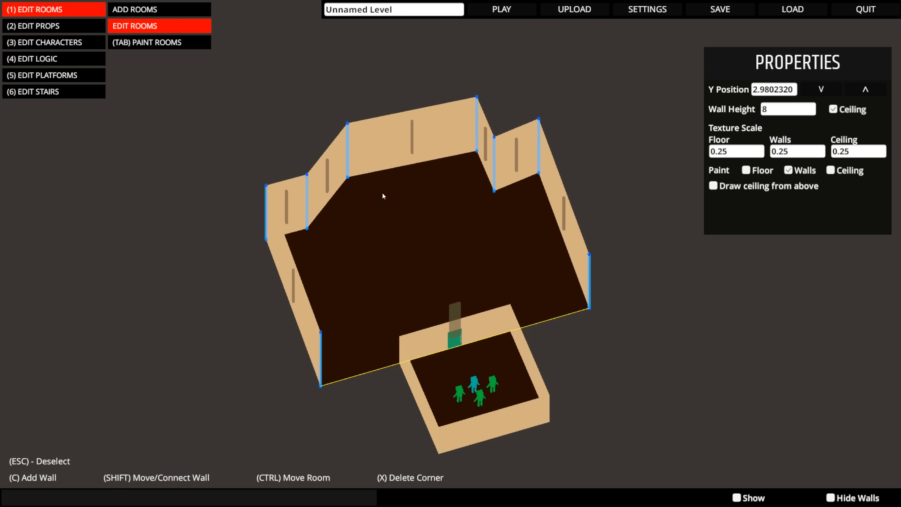
# - Switch to painting rooms and restrict the large room's paint target to the floor only
pyautogui.press('Tab')
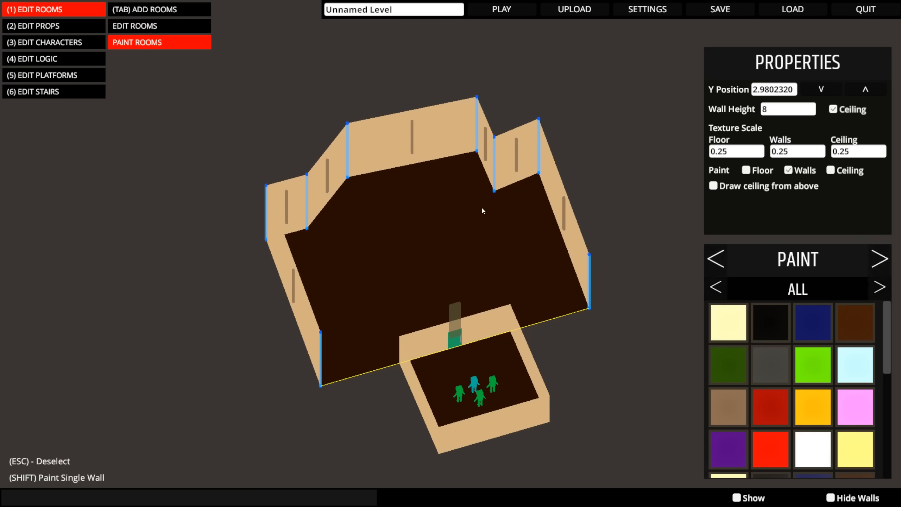
pyautogui.moveTo(483, 209)
pyautogui.mouseDown(button='right')
pyautogui.moveTo(436, 217)
pyautogui.moveTo(483, 213)
pyautogui.mouseUp(button='right')
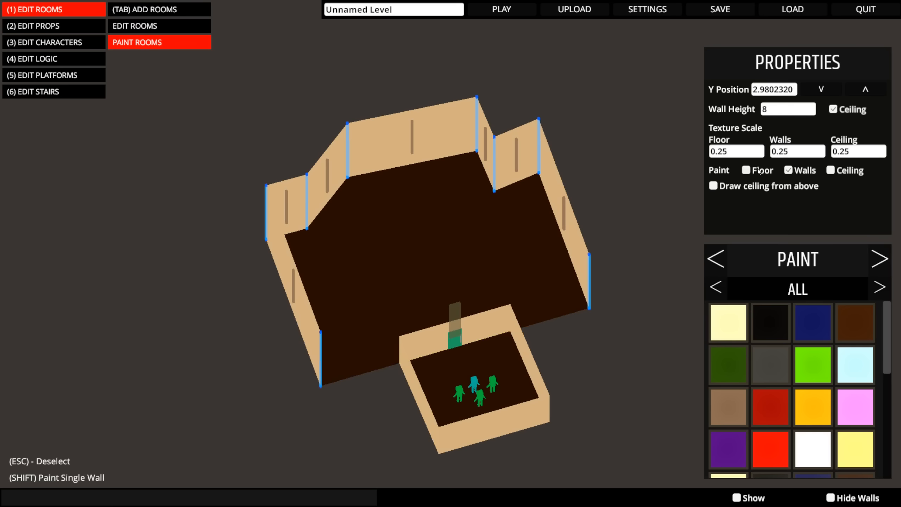
pyautogui.moveTo(461, 292); pyautogui.dragTo(781, 211, button='right')
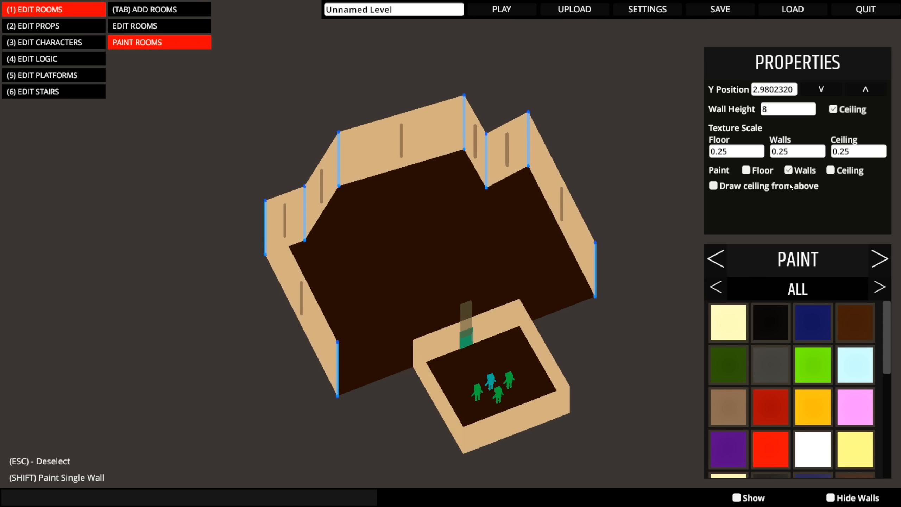
pyautogui.click(787, 171)
pyautogui.click(759, 171)
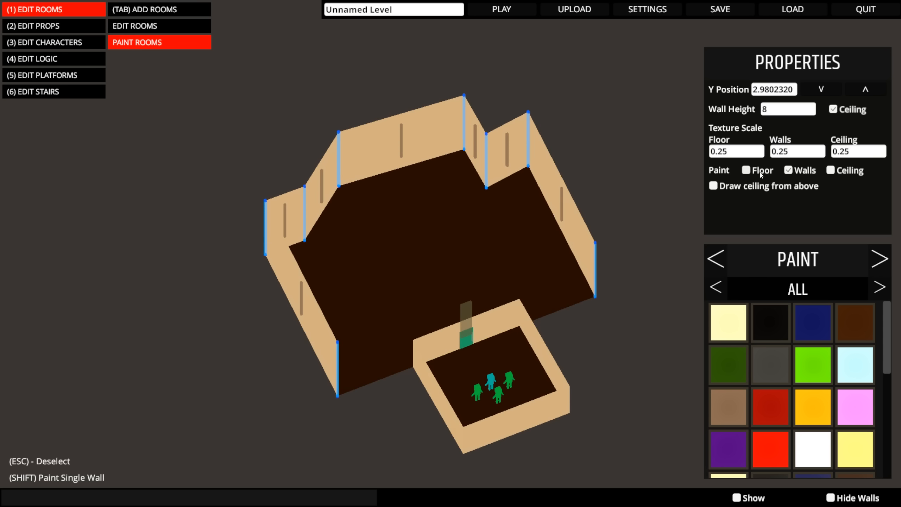
# - Paint the large room's floor with the wood plank material from the Textured paints
pyautogui.click(879, 288)
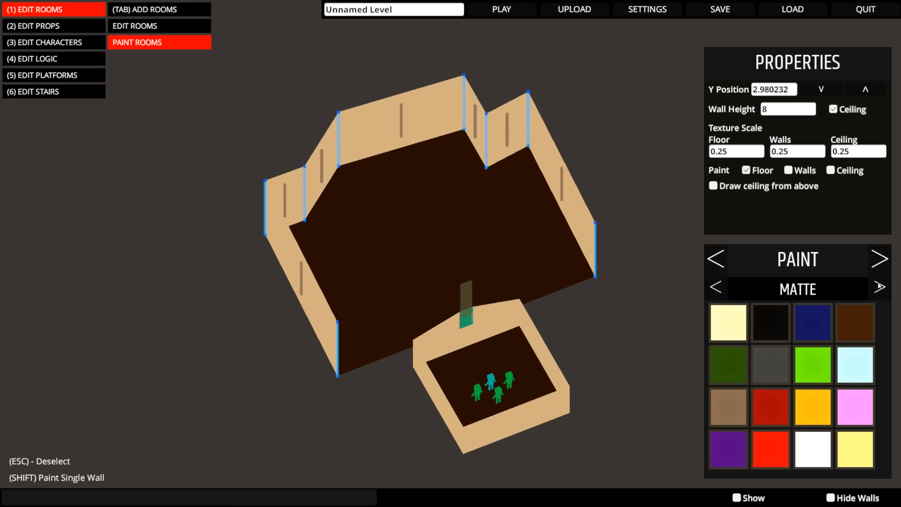
pyautogui.click(880, 287)
pyautogui.click(880, 286)
pyautogui.click(880, 286)
pyautogui.moveTo(582, 274)
pyautogui.mouseDown(button='middle')
pyautogui.moveTo(451, 262)
pyautogui.moveTo(514, 271)
pyautogui.mouseUp(button='middle')
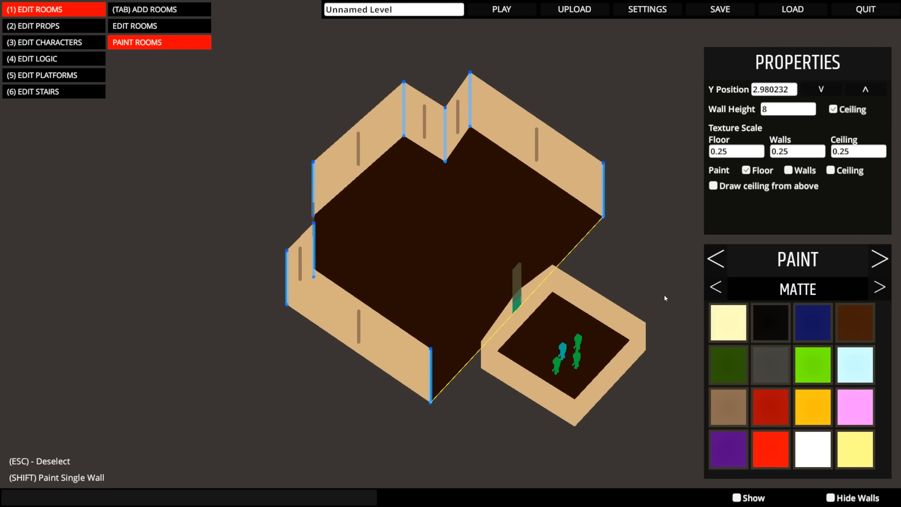
pyautogui.click(875, 288)
pyautogui.click(875, 289)
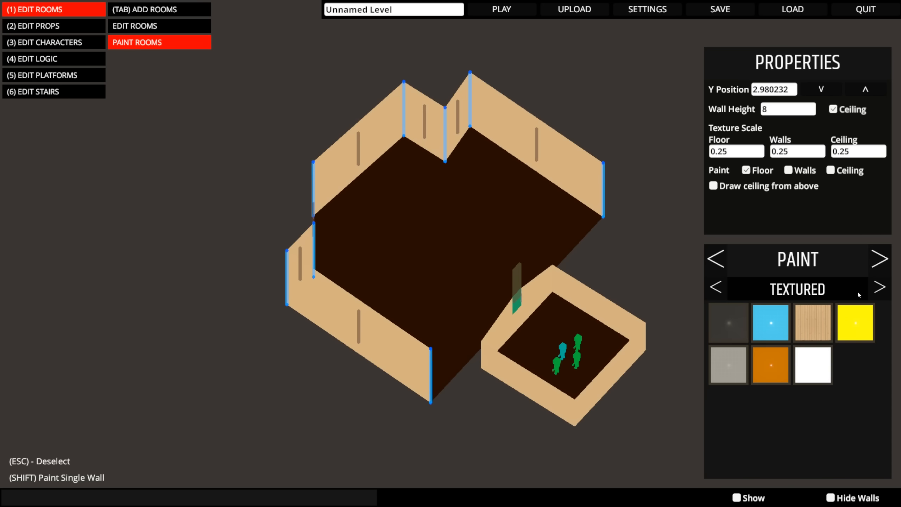
pyautogui.click(812, 323)
pyautogui.moveTo(664, 292); pyautogui.dragTo(450, 231, button='middle')
pyautogui.scroll(8, 443, 266)
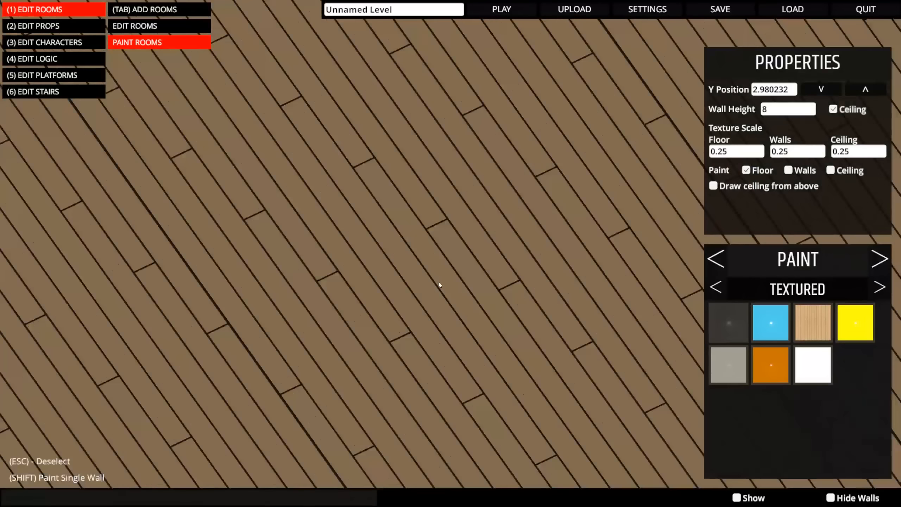
pyautogui.scroll(-4, 438, 282)
pyautogui.scroll(-5, 436, 264)
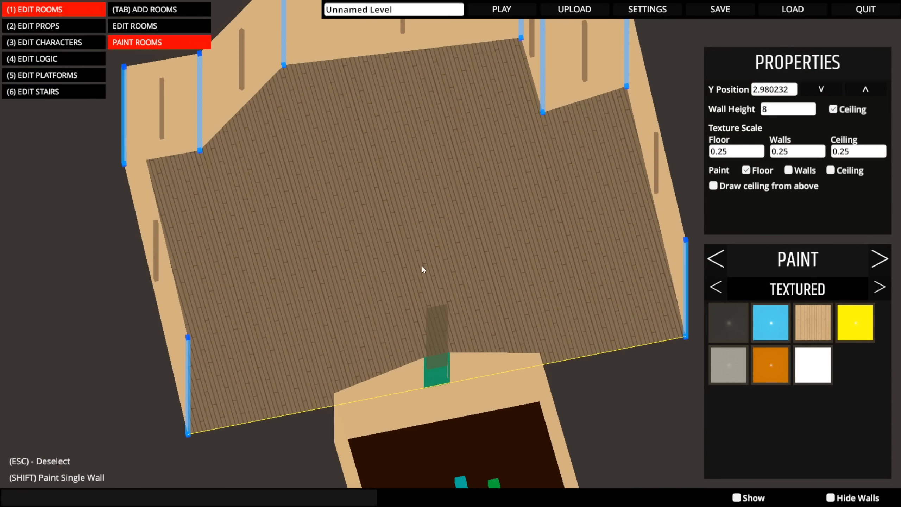
pyautogui.moveTo(422, 266); pyautogui.dragTo(471, 352, button='middle')
# - Try the dark and grey Bumped paints on the large room's walls and settle on the reddish-brown one
pyautogui.moveTo(459, 305); pyautogui.dragTo(535, 268, button='middle')
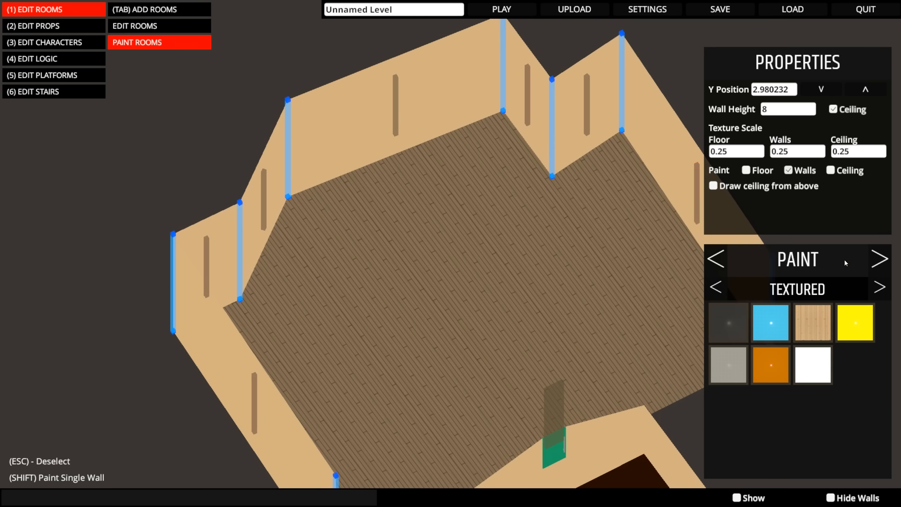
pyautogui.click(880, 288)
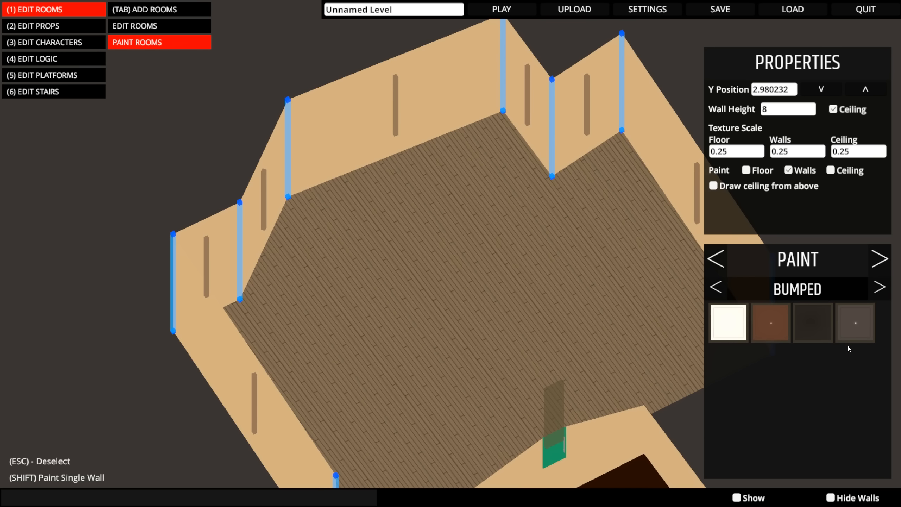
pyautogui.click(770, 330)
pyautogui.click(815, 325)
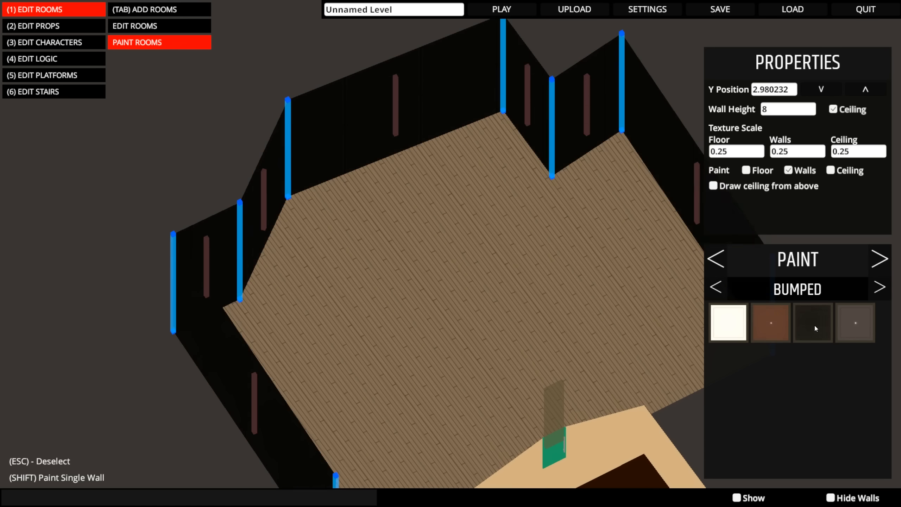
pyautogui.click(850, 324)
pyautogui.click(769, 331)
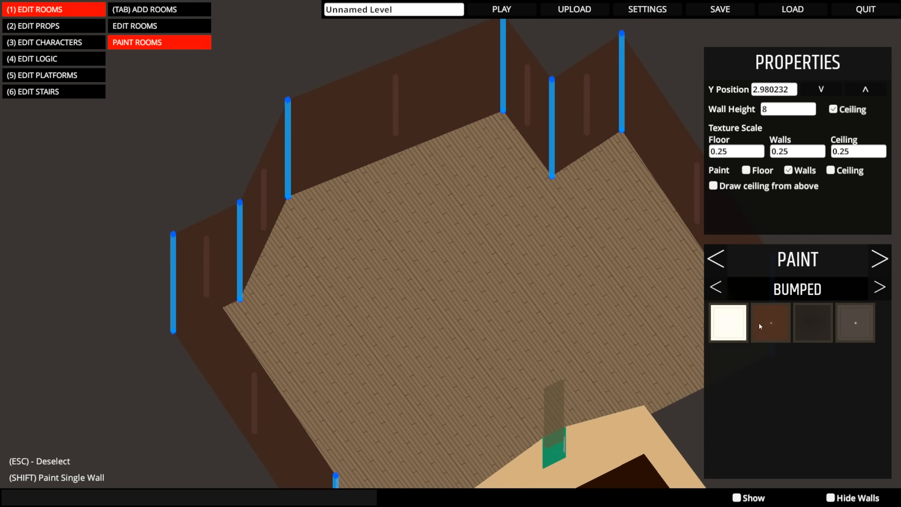
pyautogui.moveTo(657, 306); pyautogui.dragTo(623, 255, button='middle')
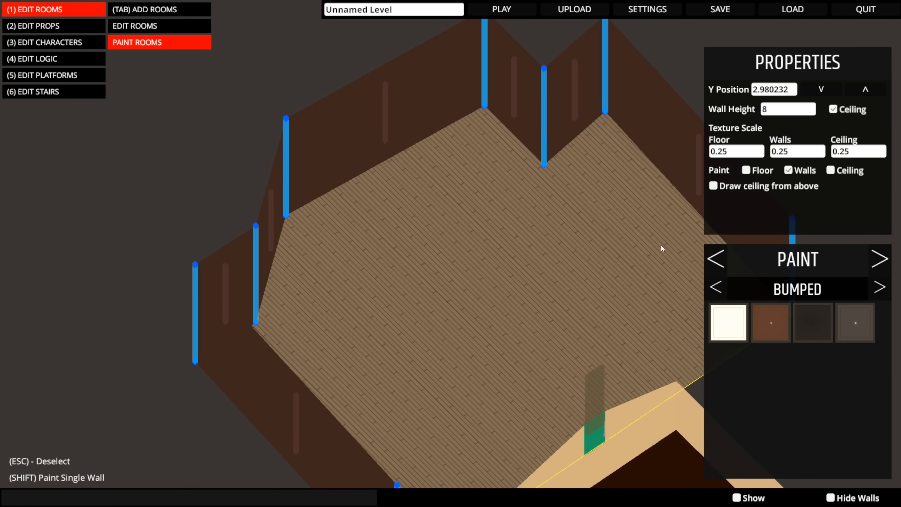
# - Draw the large room's ceiling from above, paint it with the Matte dark grey, and hide the ceiling again
pyautogui.moveTo(566, 259); pyautogui.dragTo(582, 337, button='middle')
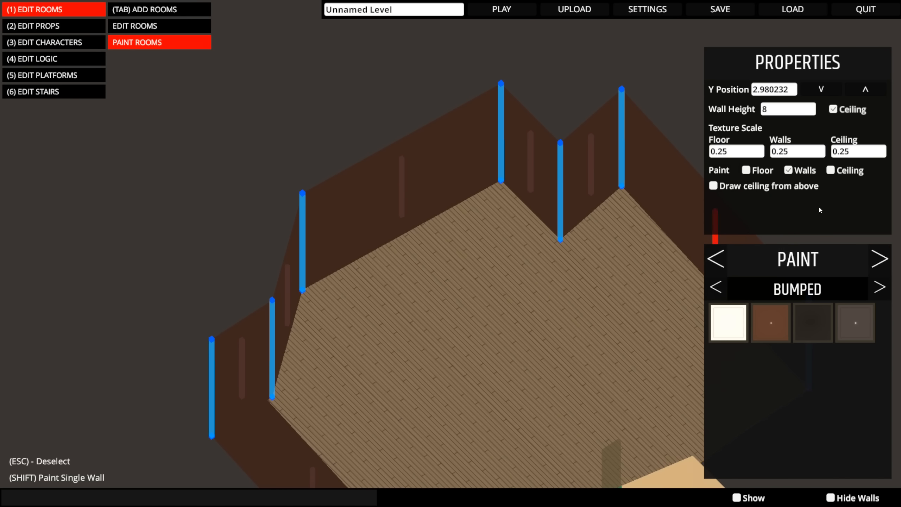
pyautogui.click(754, 187)
pyautogui.moveTo(678, 282); pyautogui.dragTo(710, 264, button='right')
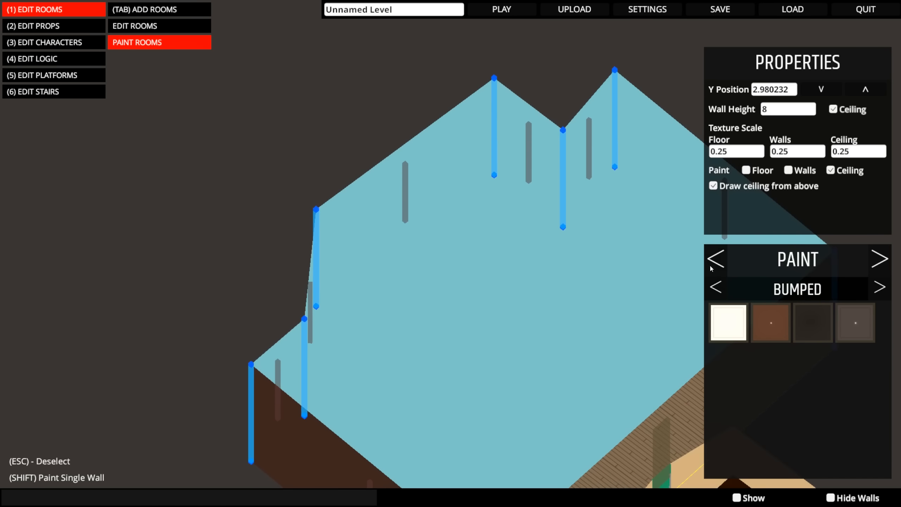
pyautogui.moveTo(617, 269); pyautogui.dragTo(575, 248, button='middle')
pyautogui.click(880, 287)
pyautogui.click(880, 287)
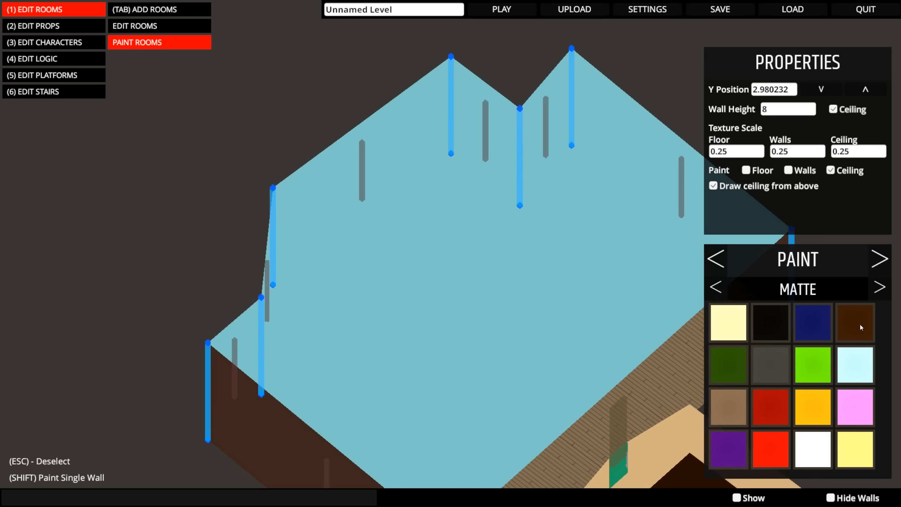
pyautogui.click(778, 370)
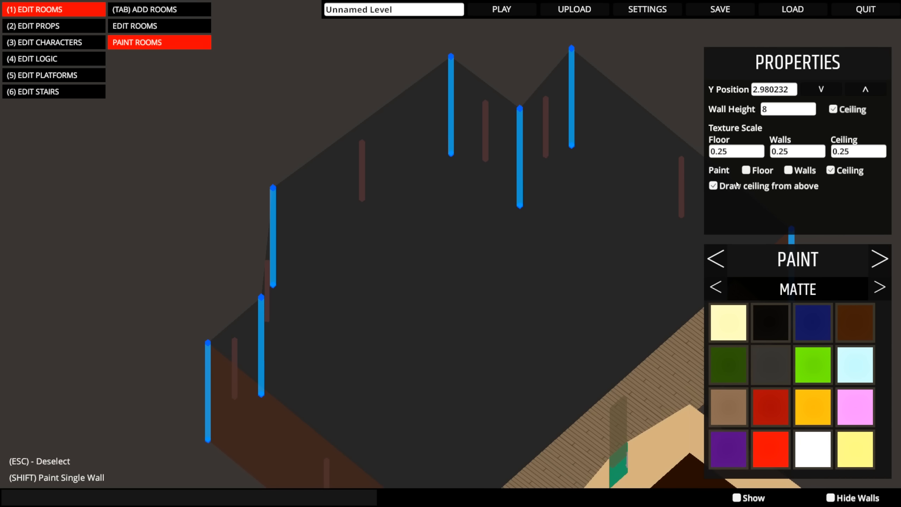
pyautogui.click(713, 185)
pyautogui.moveTo(611, 252)
pyautogui.mouseDown(button='right')
pyautogui.moveTo(441, 251)
pyautogui.moveTo(319, 213)
pyautogui.moveTo(479, 213)
pyautogui.moveTo(500, 301)
pyautogui.mouseUp(button='right')
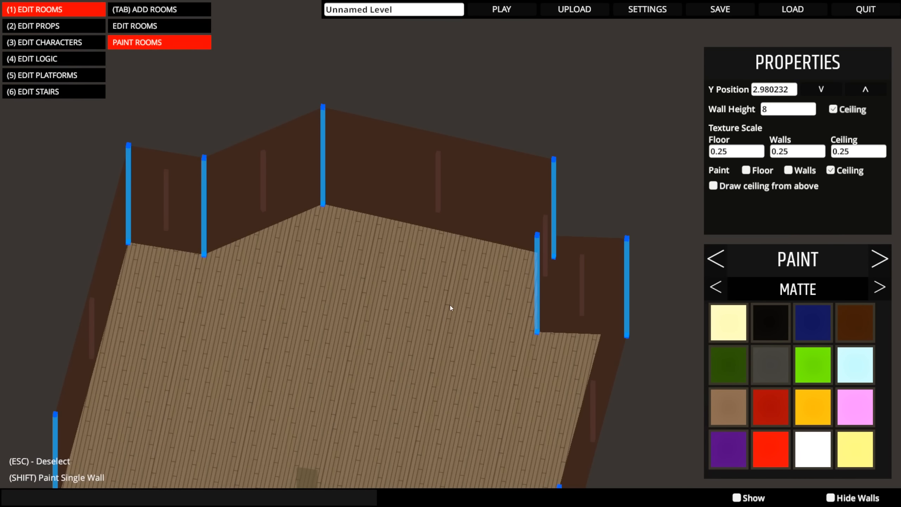
pyautogui.moveTo(450, 305); pyautogui.dragTo(482, 192, button='middle')
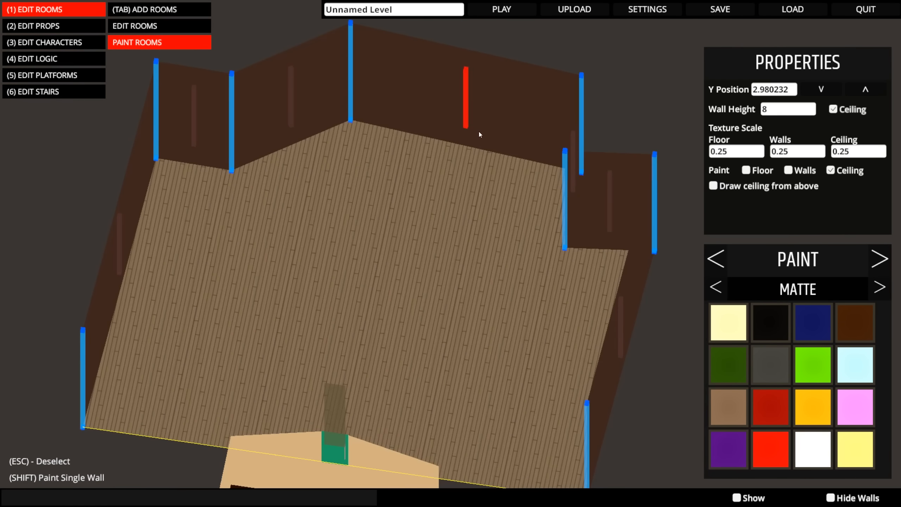
# - Playtest the level briefly from the starting room and return to the level editor
pyautogui.click(512, 13)
pyautogui.click(477, 253)
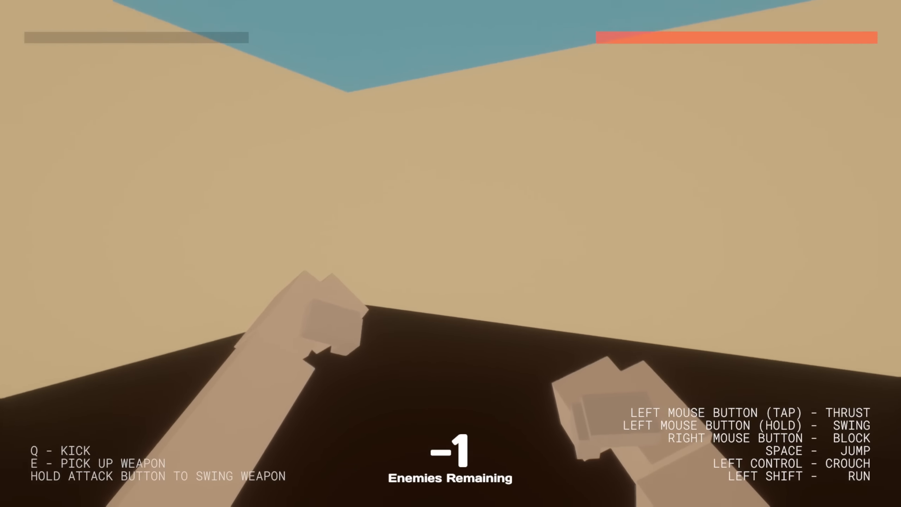
pyautogui.press('Escape')
pyautogui.click(149, 417)
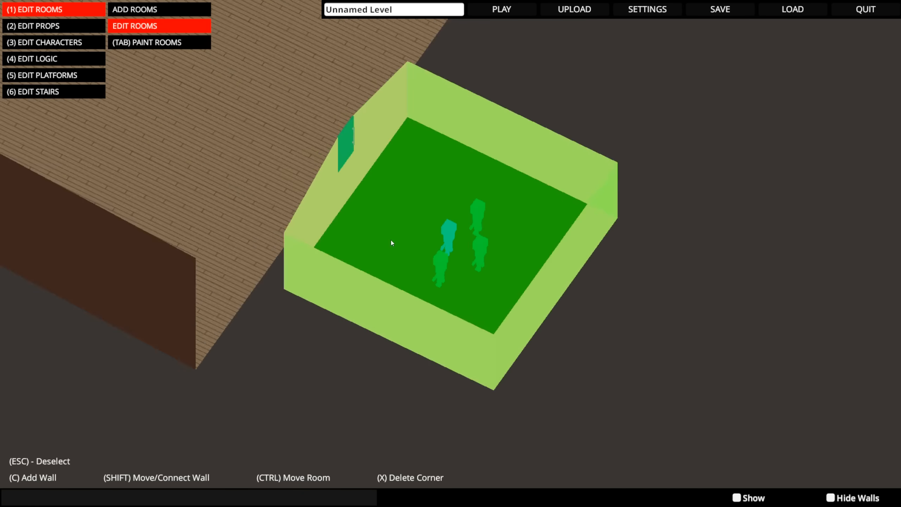
# - Select the small starting room and nudge its Y position to -0.2
pyautogui.moveTo(391, 240); pyautogui.dragTo(431, 235, button='middle')
pyautogui.scroll(-5, 431, 236)
pyautogui.press('a')
pyautogui.moveTo(502, 241); pyautogui.dragTo(422, 236, button='middle')
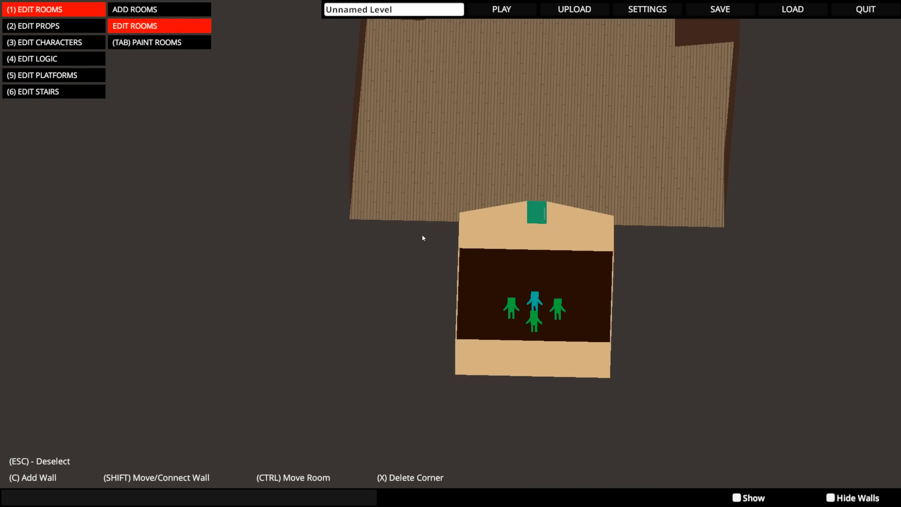
pyautogui.moveTo(514, 269); pyautogui.dragTo(685, 238, button='right')
pyautogui.click(535, 184)
pyautogui.moveTo(623, 199); pyautogui.dragTo(532, 232, button='middle')
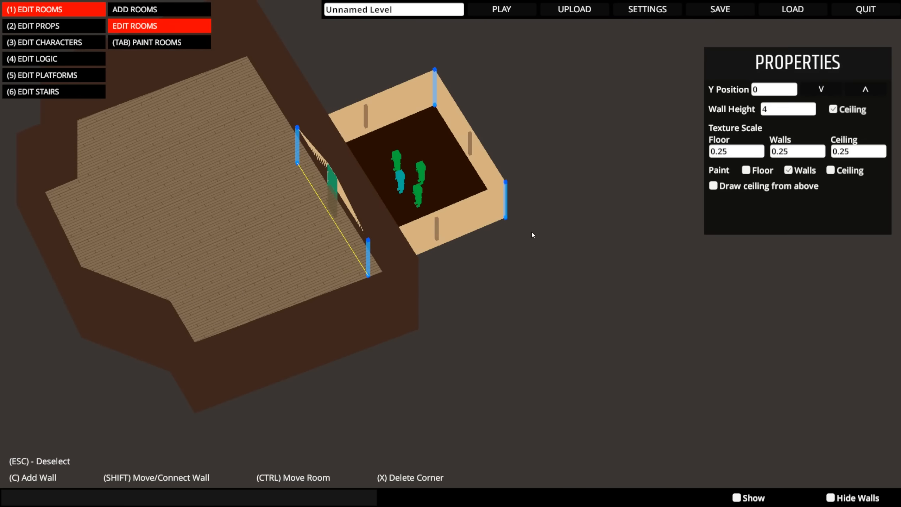
pyautogui.click(865, 89)
pyautogui.click(865, 89)
pyautogui.click(820, 92)
pyautogui.click(819, 93)
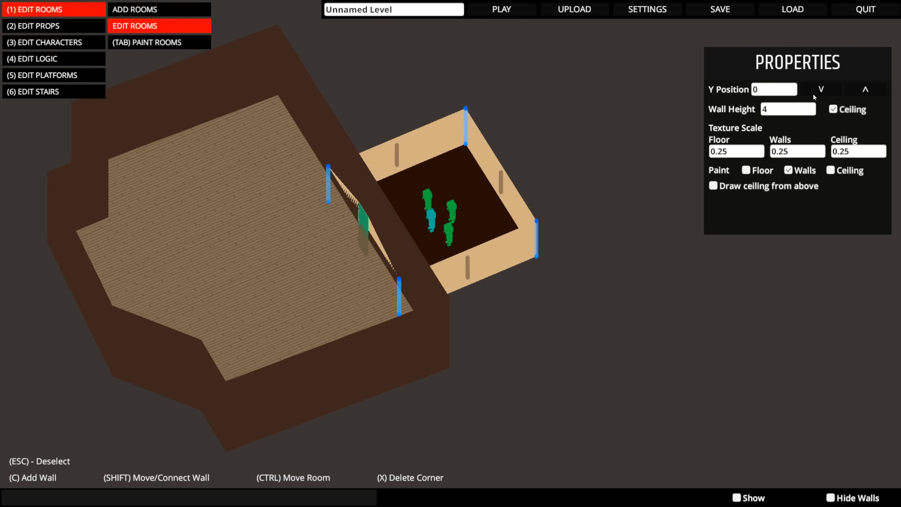
pyautogui.click(813, 93)
pyautogui.click(813, 93)
pyautogui.click(854, 92)
pyautogui.moveTo(370, 245); pyautogui.dragTo(324, 256, button='middle')
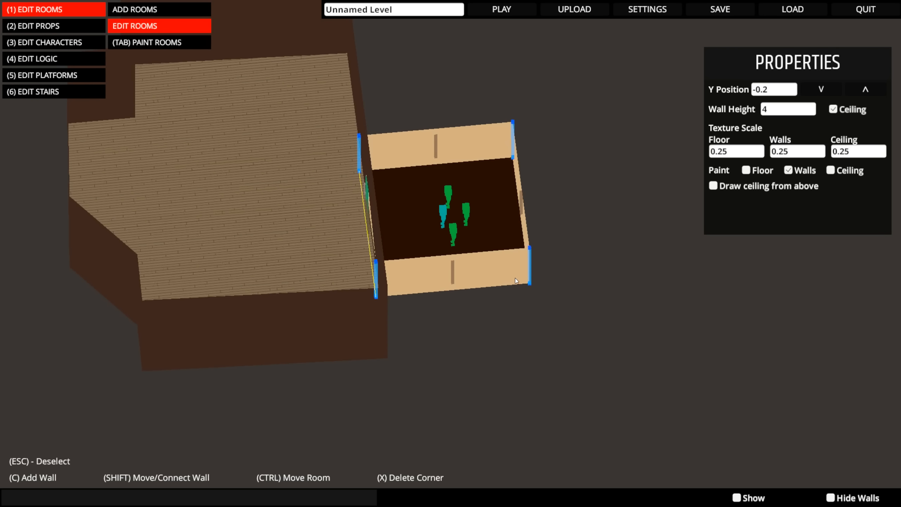
pyautogui.moveTo(515, 278); pyautogui.dragTo(503, 266, button='middle')
# - Select the large room and try lowering it to a Y position of 0 and about 0.78
pyautogui.press('Tab')
pyautogui.press('Tab')
pyautogui.press('Tab')
pyautogui.click(310, 234)
pyautogui.moveTo(310, 234)
pyautogui.mouseDown(button='middle')
pyautogui.moveTo(453, 252)
pyautogui.moveTo(517, 230)
pyautogui.mouseUp(button='middle')
pyautogui.click(792, 91)
pyautogui.write('0')
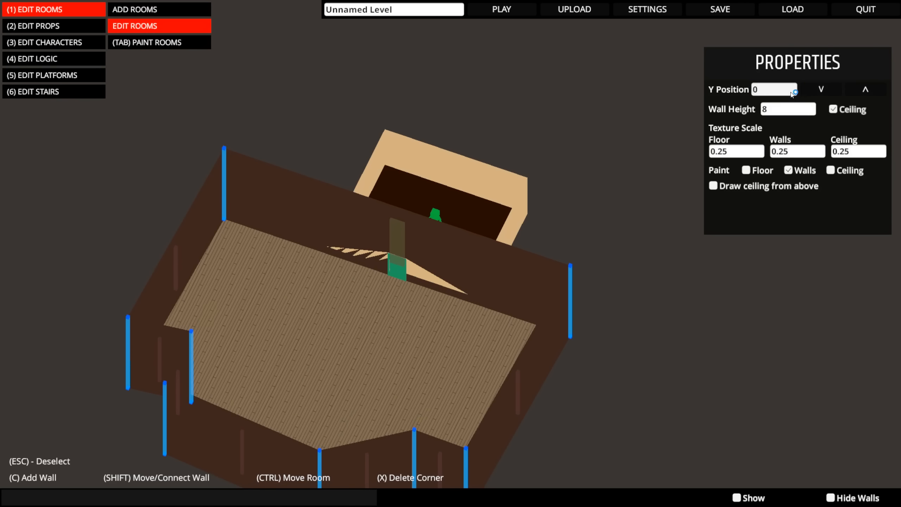
pyautogui.click(822, 90)
pyautogui.click(822, 91)
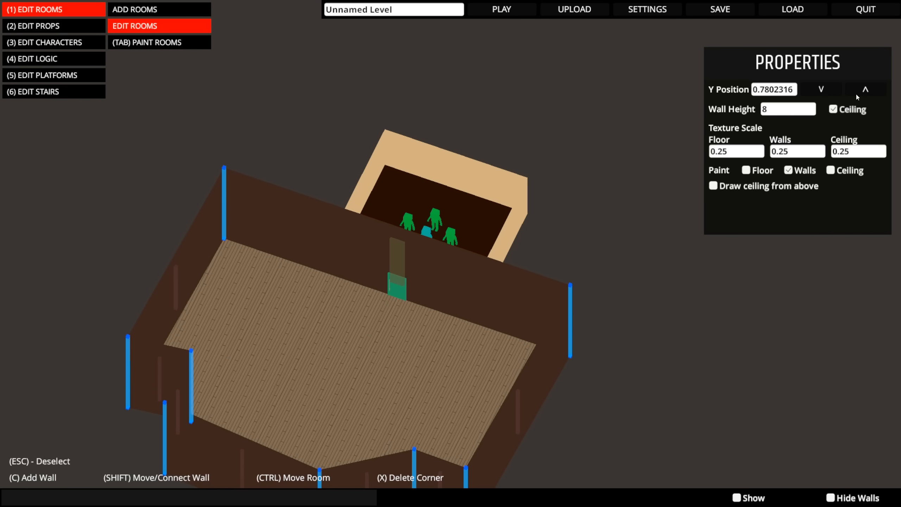
pyautogui.moveTo(692, 117); pyautogui.dragTo(499, 209, button='middle')
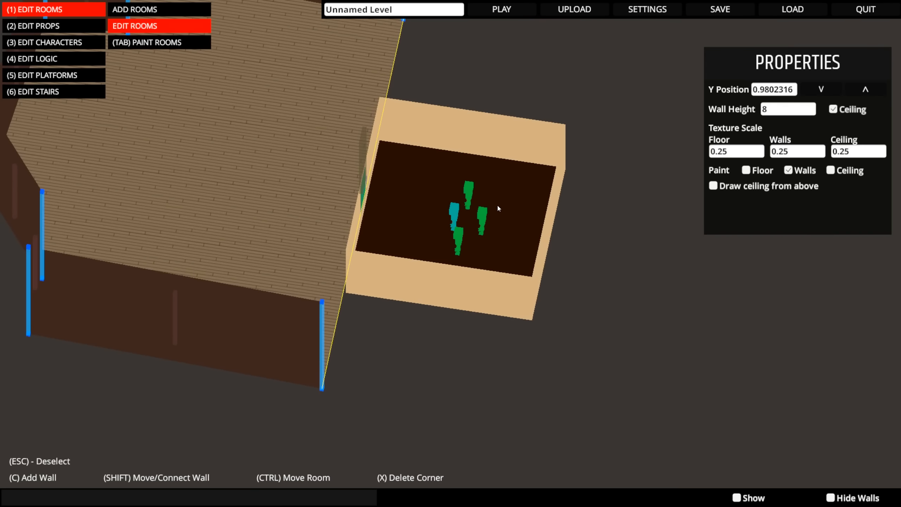
# - Adjust the large room's height against the small room and set its Y position to 0
pyautogui.click(830, 88)
pyautogui.moveTo(674, 110); pyautogui.dragTo(738, 109, button='middle')
pyautogui.moveTo(420, 172); pyautogui.dragTo(534, 155, button='middle')
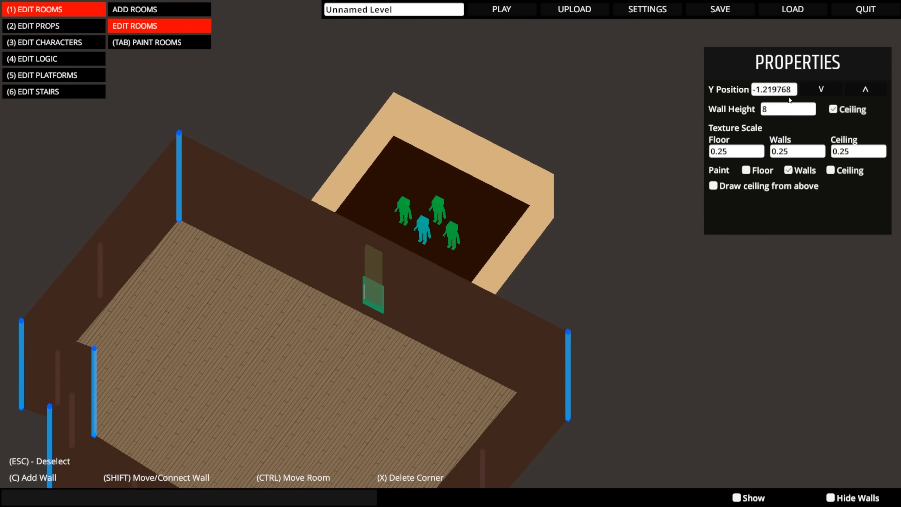
pyautogui.click(866, 90)
pyautogui.moveTo(621, 107); pyautogui.dragTo(684, 109, button='middle')
pyautogui.write('0')
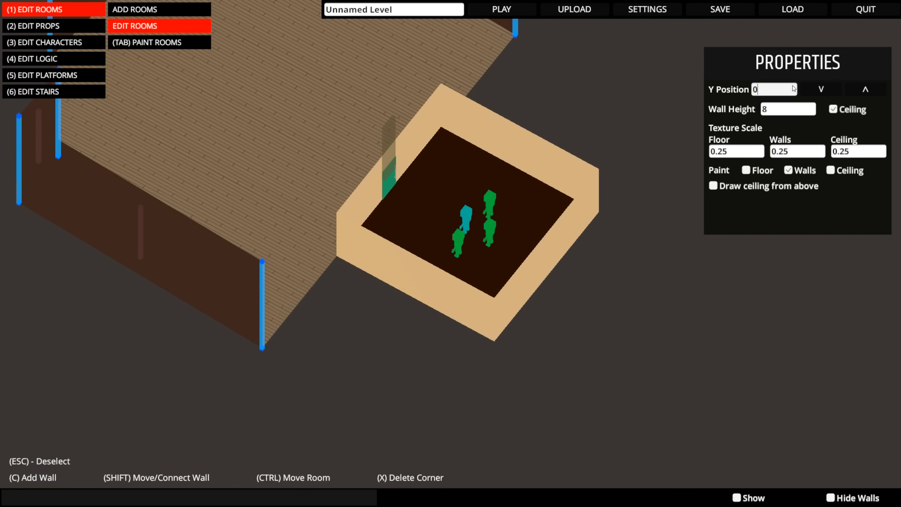
pyautogui.moveTo(483, 172); pyautogui.dragTo(543, 69, button='middle')
# - Playtest the level by walking through the green door into the painted large room
pyautogui.click(516, 10)
pyautogui.click(476, 269)
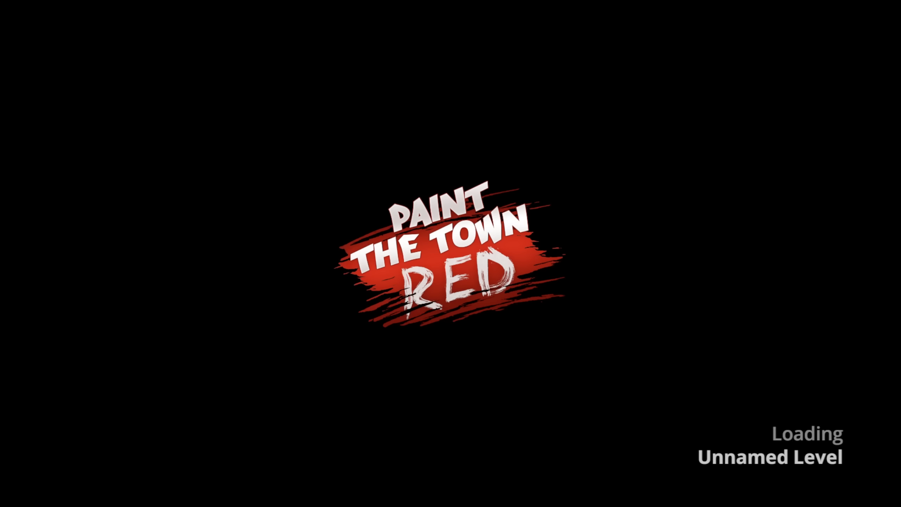
pyautogui.press('w')
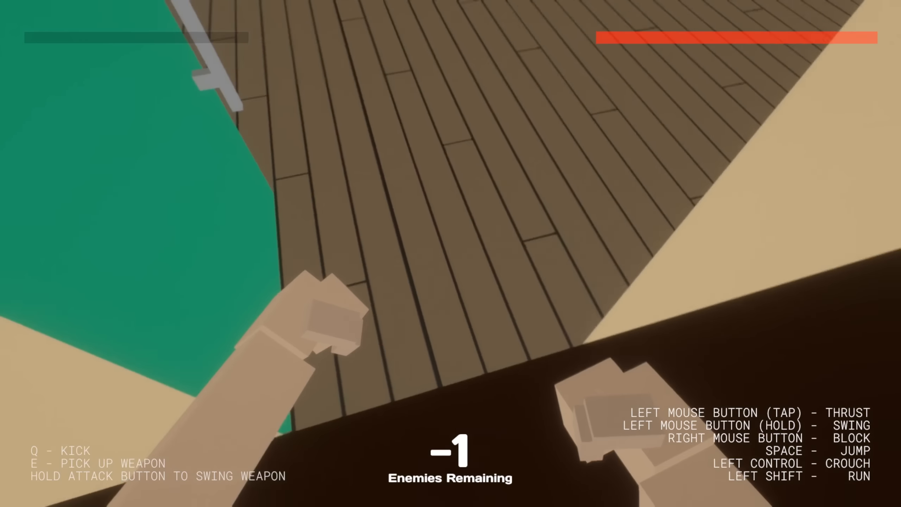
pyautogui.press('w')
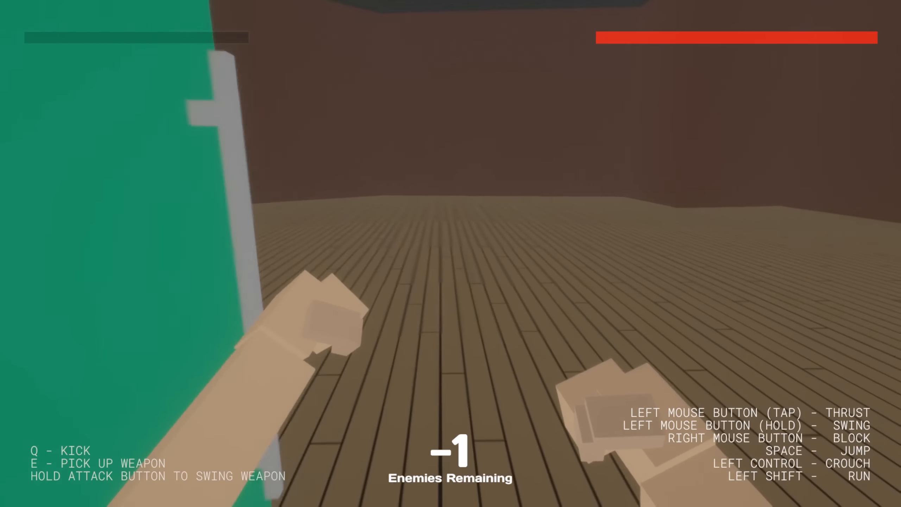
pyautogui.press('w')
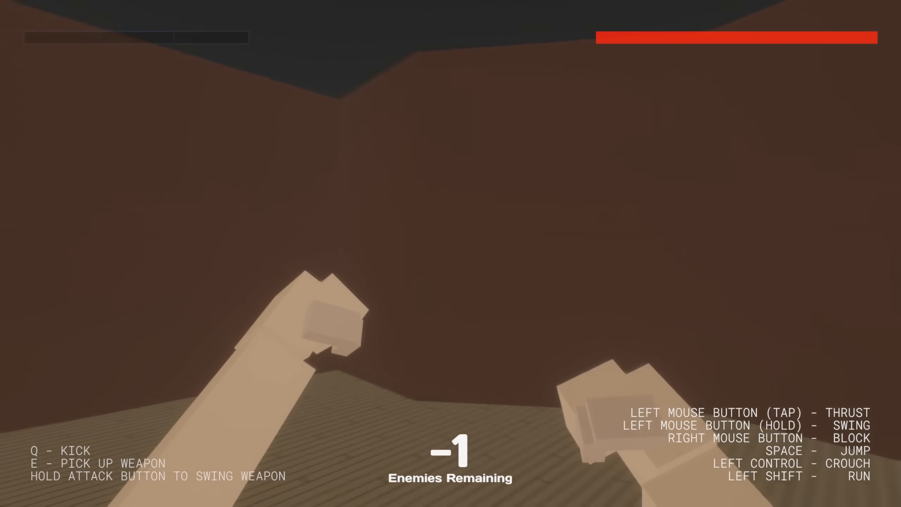
# - Explore the large room in the playtest, return through the green door to the starting room, and exit to the editor
pyautogui.press('w')
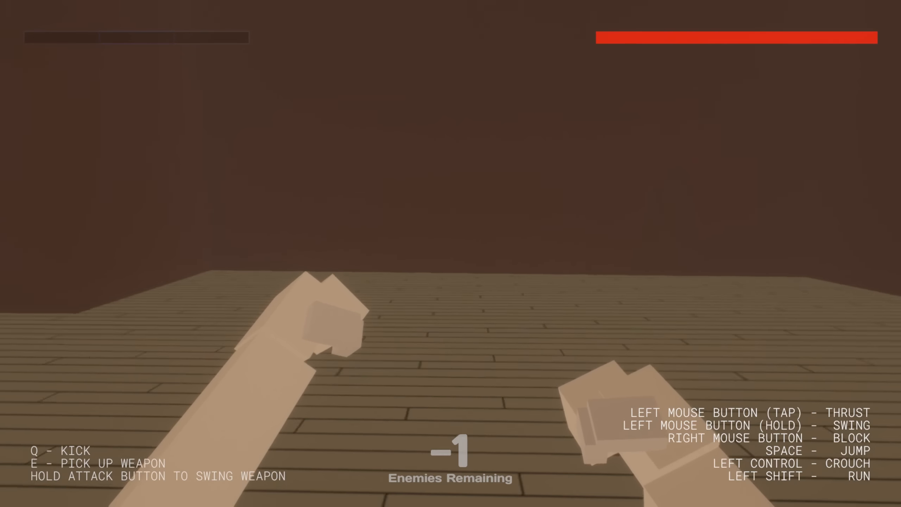
pyautogui.press('w')
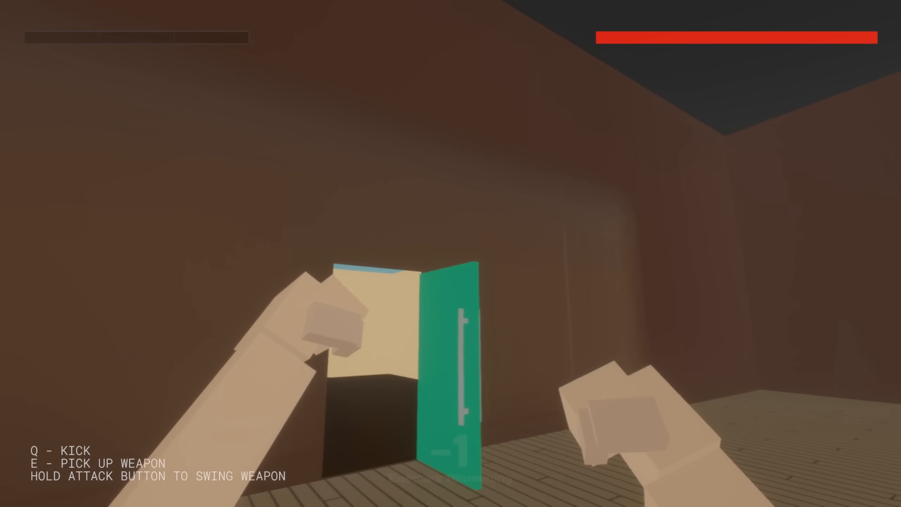
pyautogui.press('w')
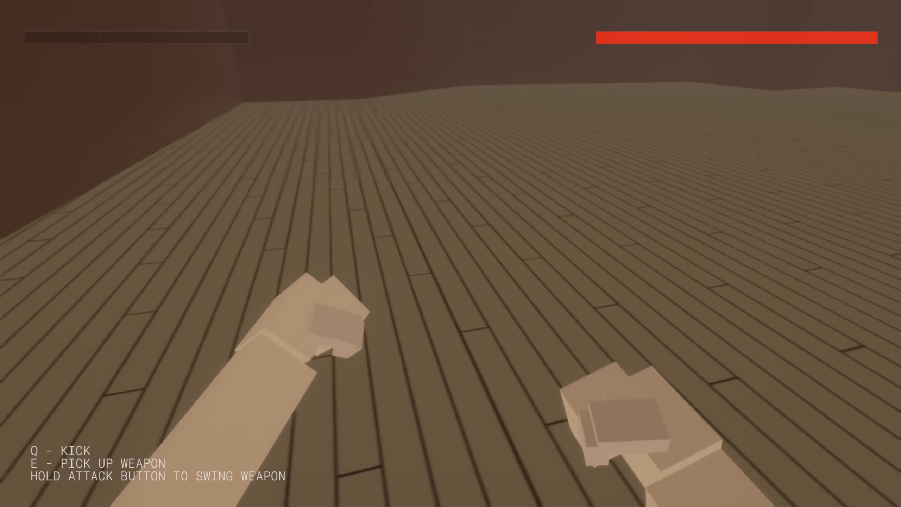
pyautogui.press('w')
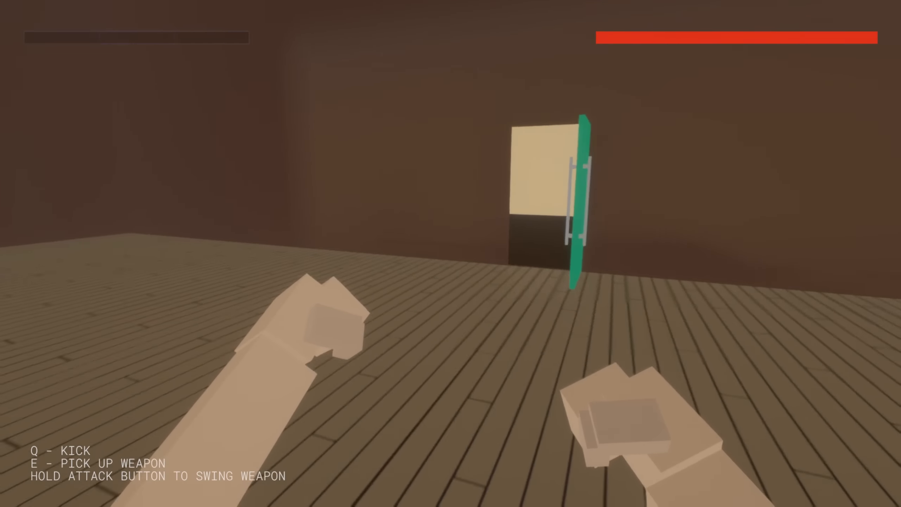
pyautogui.press('s')
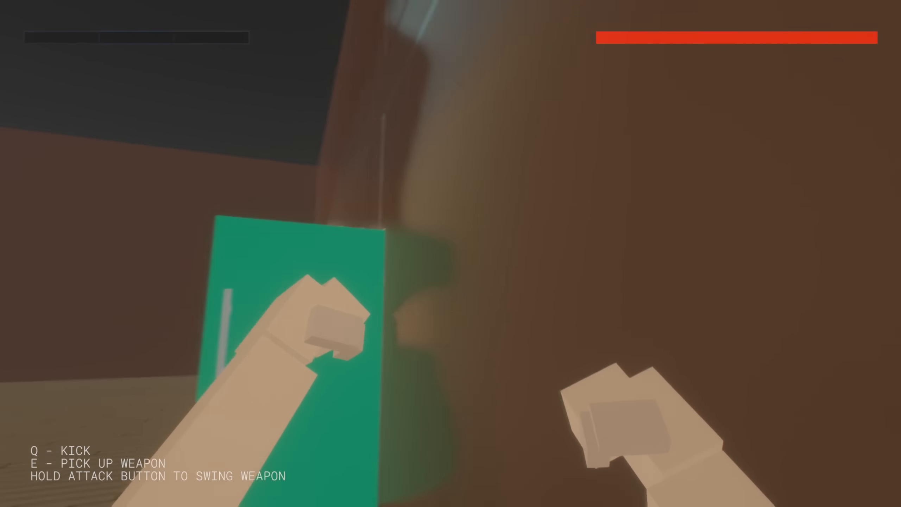
pyautogui.press('w')
pyautogui.press('w')
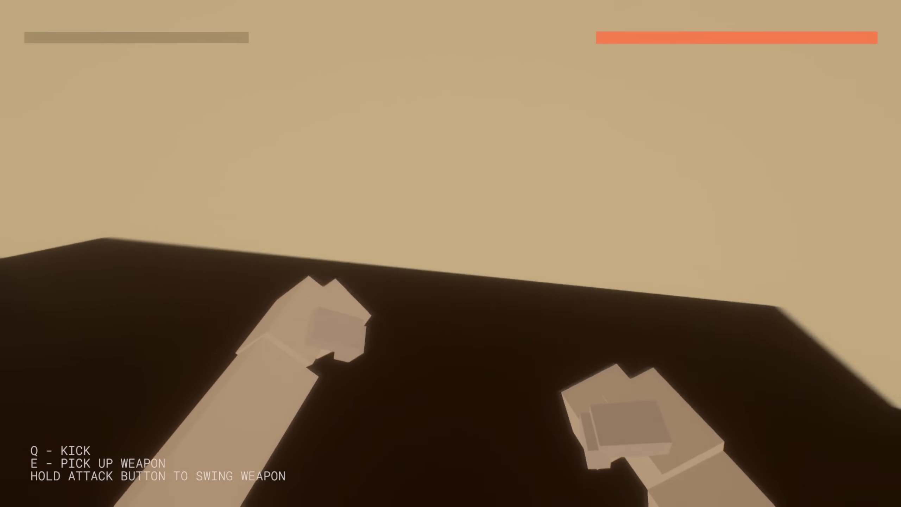
pyautogui.press('Escape')
pyautogui.click(93, 433)
# - Select the large room and move the left end corner of its door wall outward to X -14, Z 5
pyautogui.scroll(-5, 316, 394)
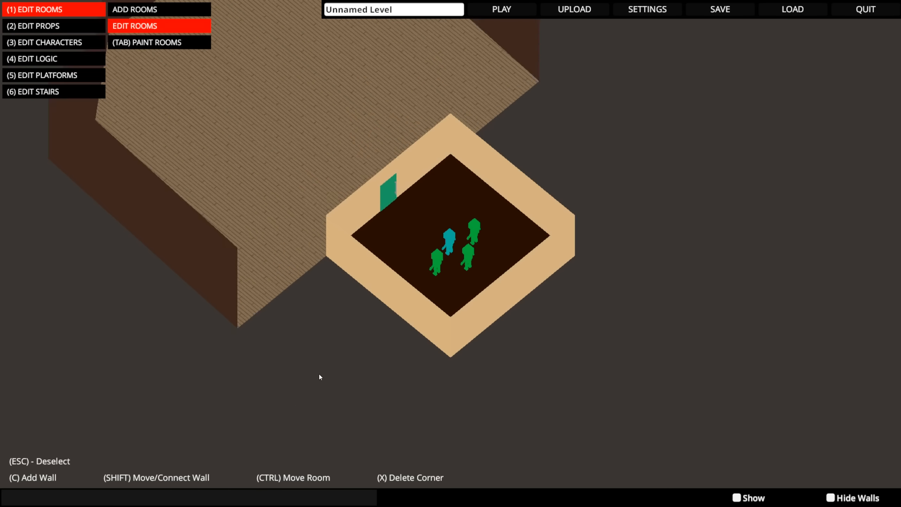
pyautogui.moveTo(398, 263); pyautogui.dragTo(497, 363, button='right')
pyautogui.moveTo(497, 362); pyautogui.dragTo(459, 296, button='middle')
pyautogui.press('w')
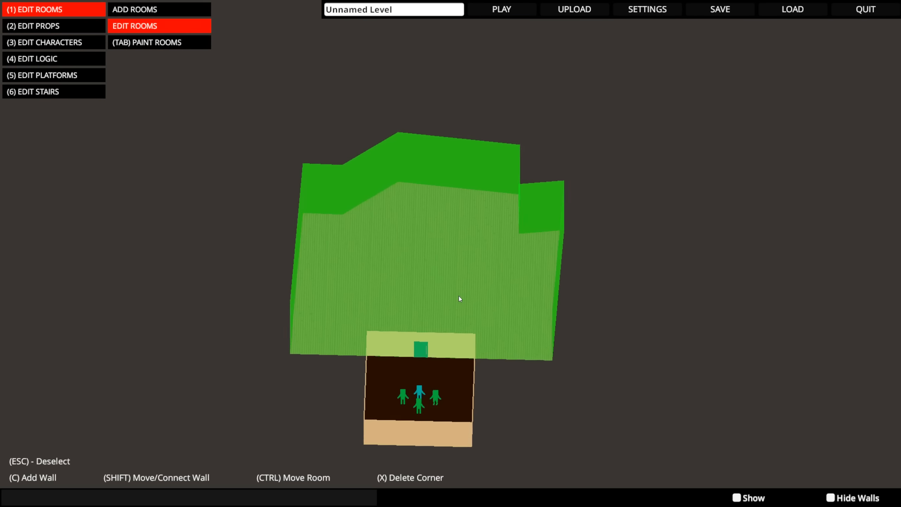
pyautogui.click(440, 294)
pyautogui.press('shift')
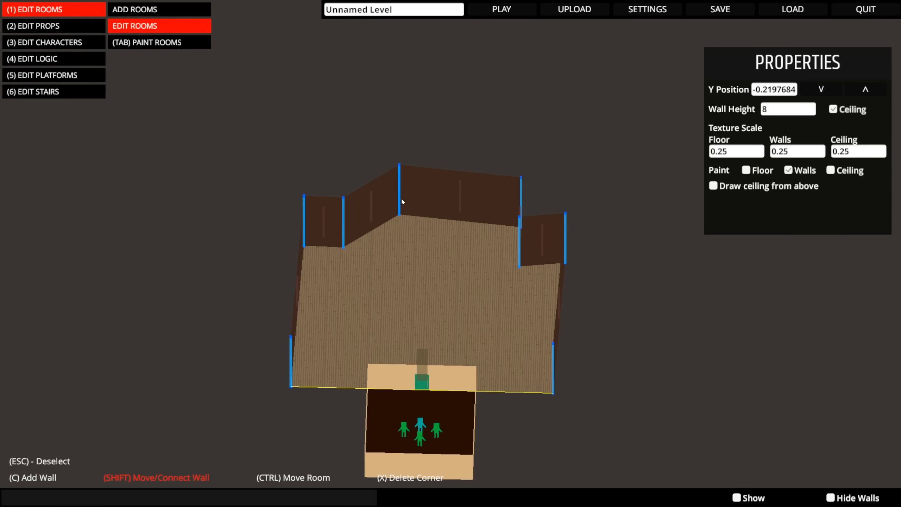
pyautogui.press('shift')
pyautogui.moveTo(352, 351); pyautogui.dragTo(398, 340, button='right')
pyautogui.moveTo(340, 283)
pyautogui.keyDown('shift'); pyautogui.mouseDown()
pyautogui.moveTo(274, 278)
pyautogui.moveTo(338, 276)
pyautogui.mouseUp(); pyautogui.keyUp('shift')
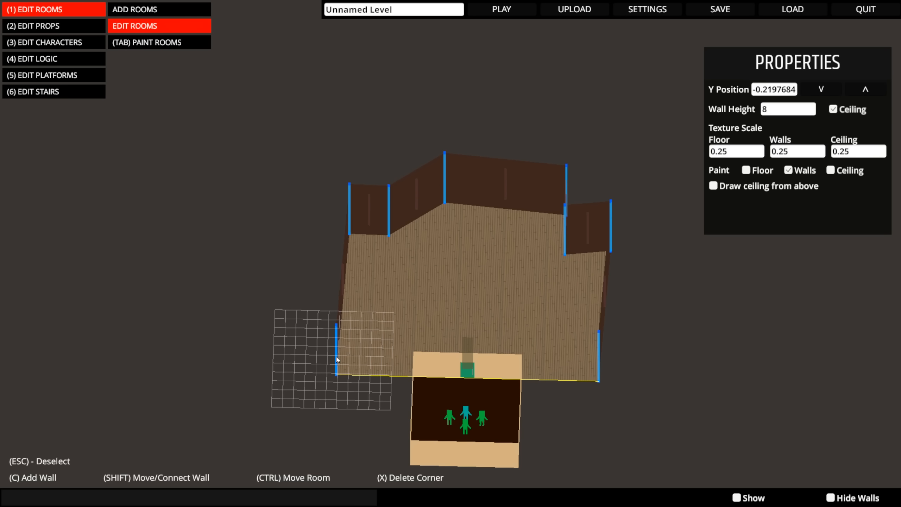
pyautogui.moveTo(336, 356); pyautogui.dragTo(326, 369)
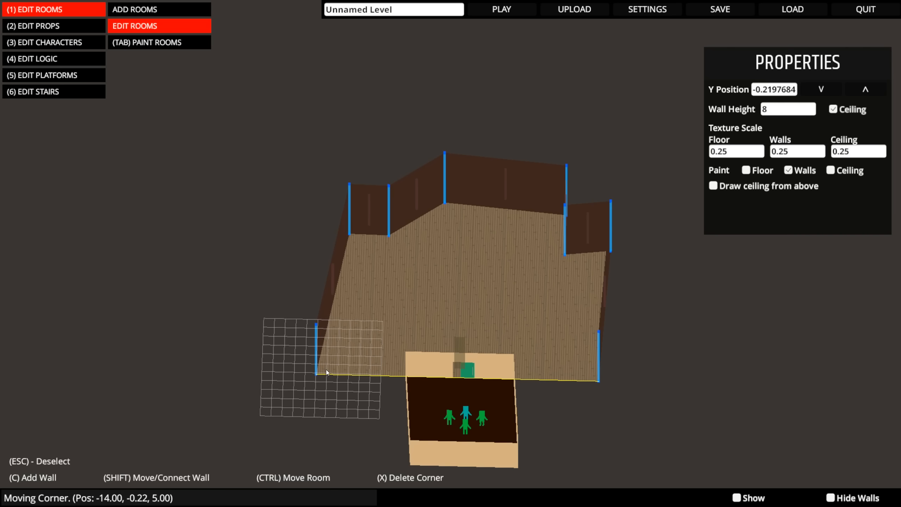
# - Move the large room's three rear-left corners to square off its left side into a straight-sided step
pyautogui.moveTo(347, 235); pyautogui.dragTo(326, 231)
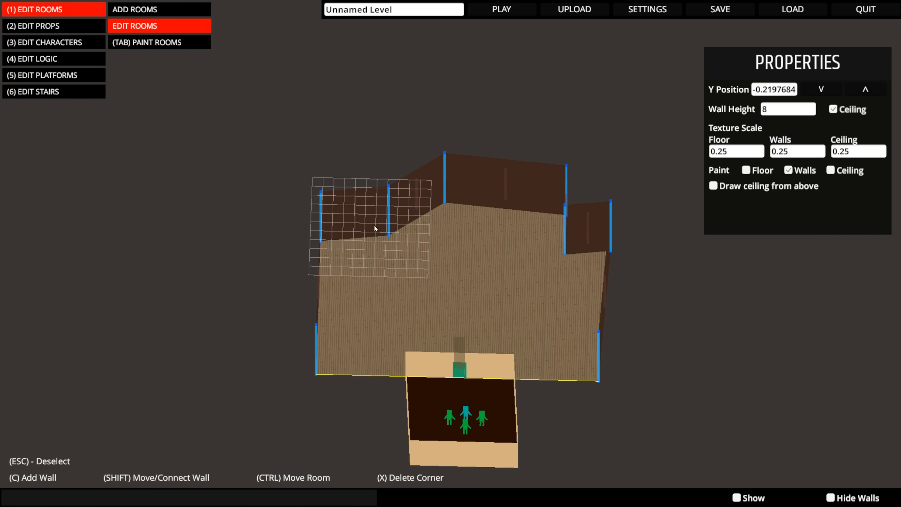
pyautogui.moveTo(389, 227); pyautogui.dragTo(392, 242)
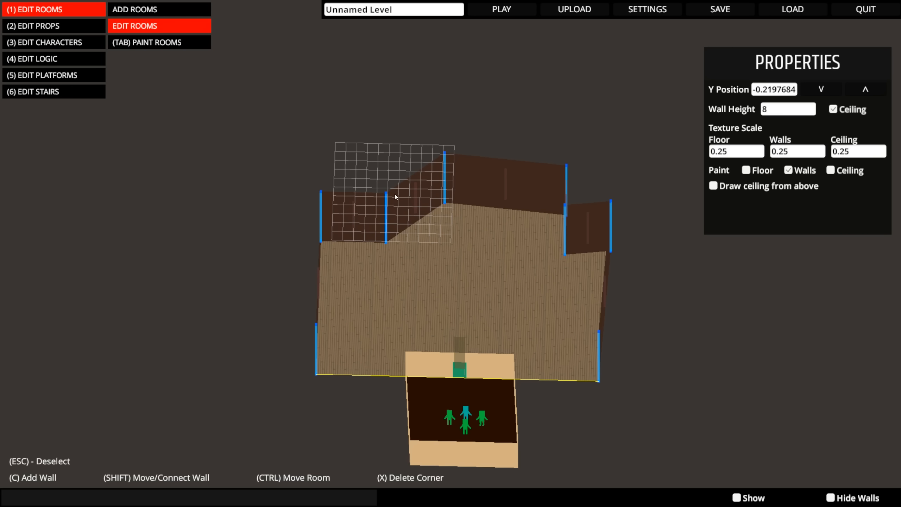
pyautogui.moveTo(446, 188); pyautogui.dragTo(390, 179)
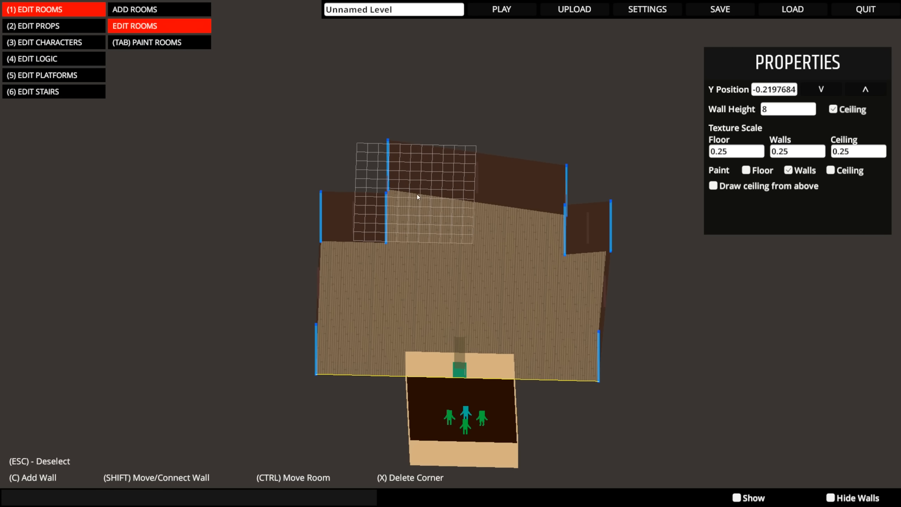
# - Square off the large room's right side to mirror the left by moving its rear corner inward and its outer corners outward
pyautogui.moveTo(417, 195); pyautogui.dragTo(461, 201, button='middle')
pyautogui.click(559, 218)
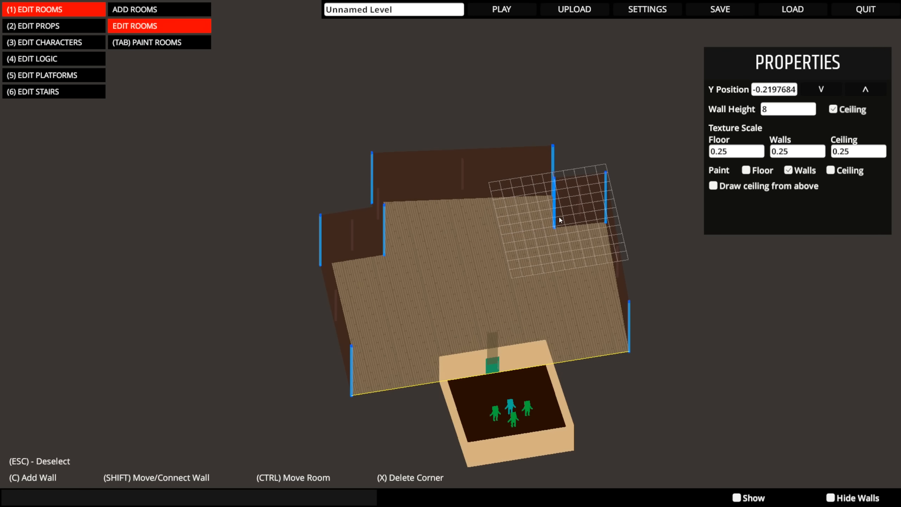
pyautogui.moveTo(551, 176); pyautogui.dragTo(611, 210)
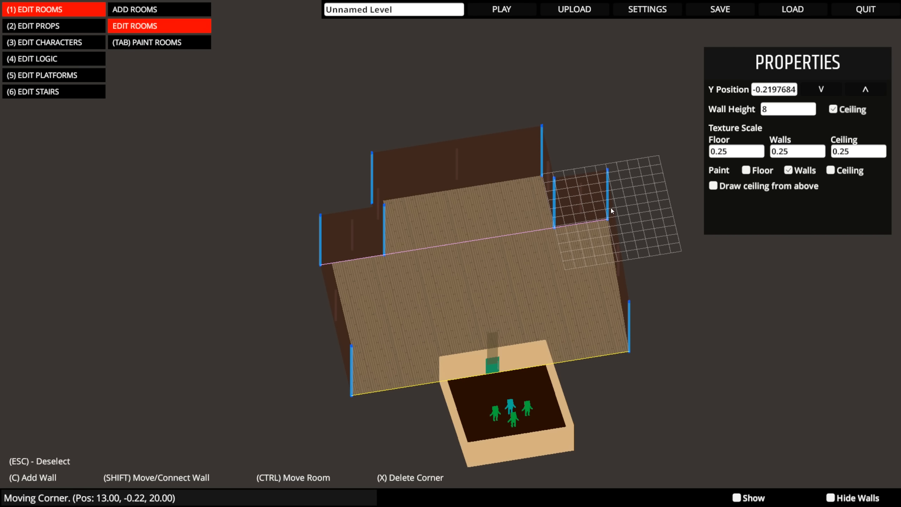
pyautogui.moveTo(631, 344); pyautogui.dragTo(652, 343)
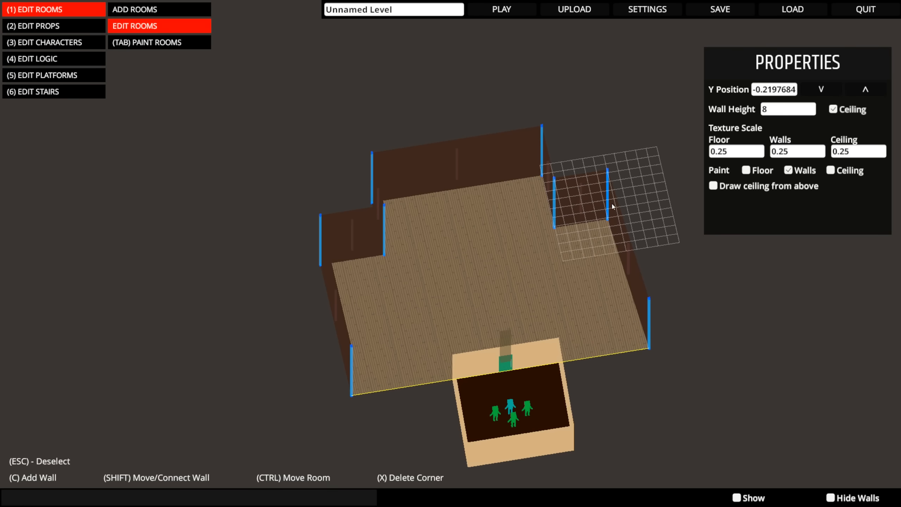
pyautogui.moveTo(609, 209); pyautogui.dragTo(620, 214)
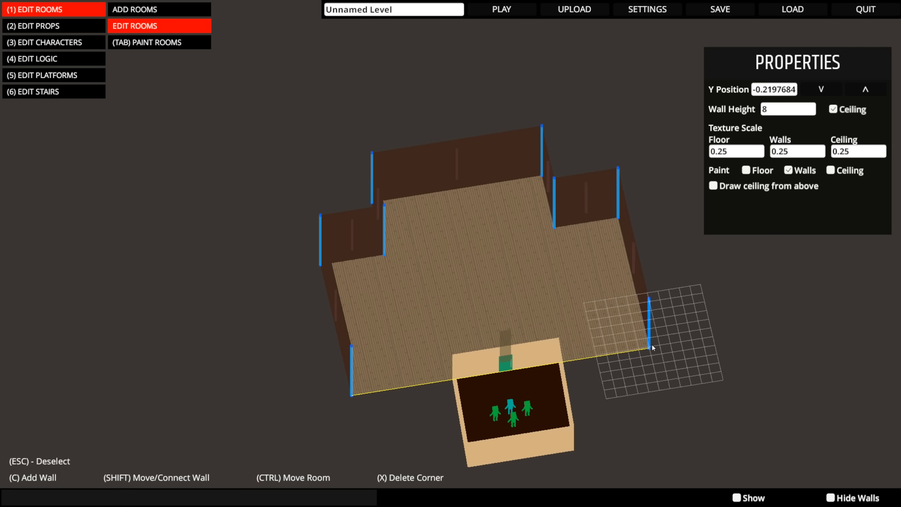
pyautogui.moveTo(652, 345); pyautogui.dragTo(619, 354, button='middle')
# - Select the starting room, delete the extra corner in the wall opposite the door, and move that wall's right corner to X 6, Z -5
pyautogui.moveTo(573, 437); pyautogui.dragTo(602, 423, button='middle')
pyautogui.moveTo(602, 423); pyautogui.dragTo(445, 275, button='right')
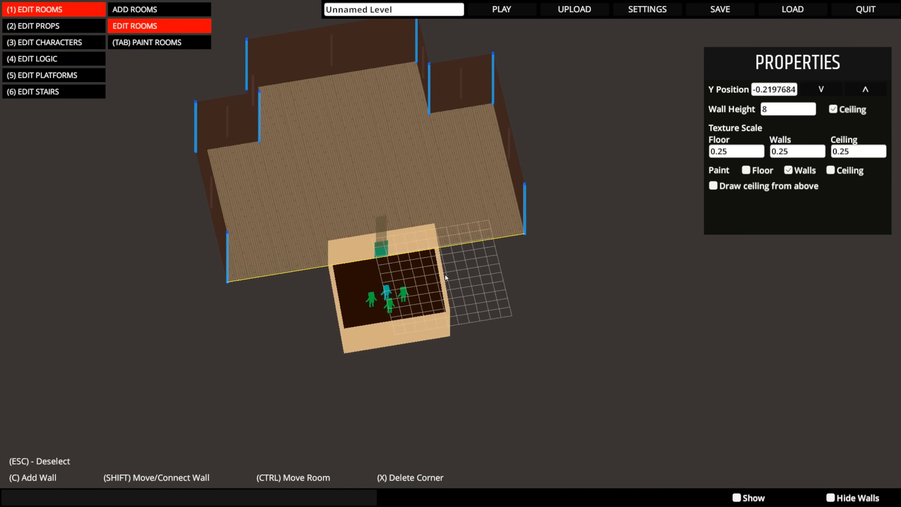
pyautogui.moveTo(517, 322); pyautogui.dragTo(479, 330, button='middle')
pyautogui.moveTo(478, 325); pyautogui.dragTo(503, 397, button='right')
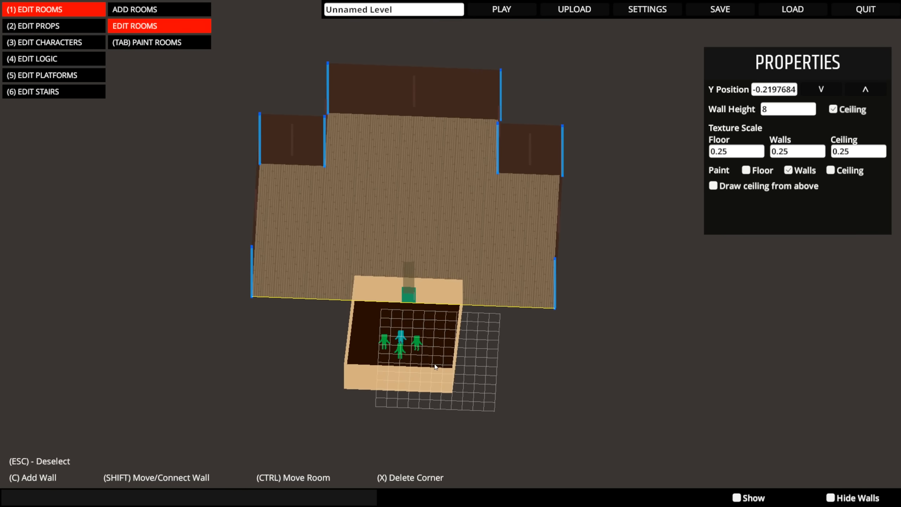
pyautogui.click(419, 348)
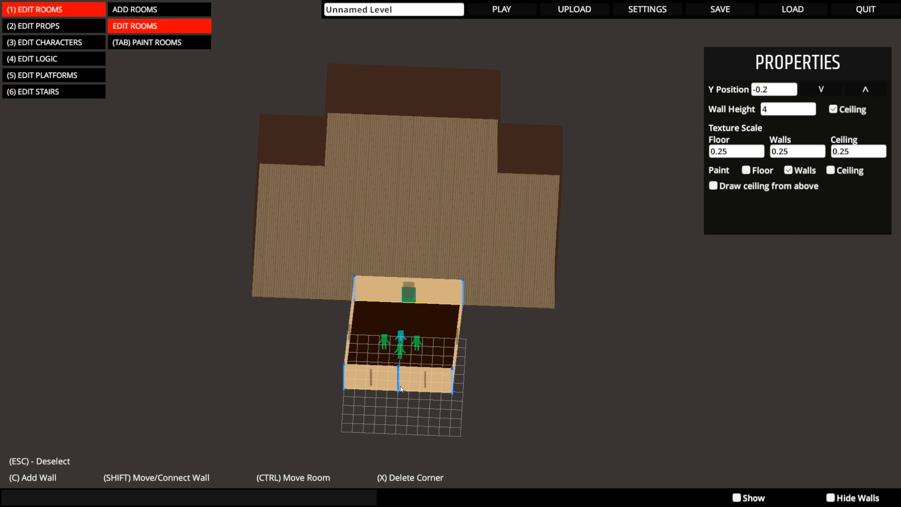
pyautogui.press('x')
pyautogui.press('shift')
pyautogui.keyDown('shift'); pyautogui.moveTo(400, 386); pyautogui.dragTo(466, 389); pyautogui.keyUp('shift')
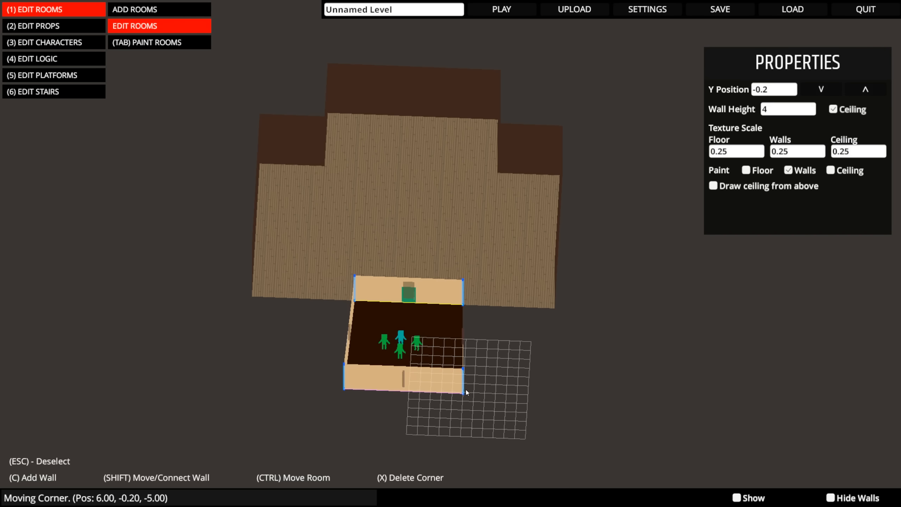
# - Widen the starting room's door wall by moving its right corner outward and its left corner to X -5, Z 5
pyautogui.moveTo(466, 305); pyautogui.dragTo(465, 301)
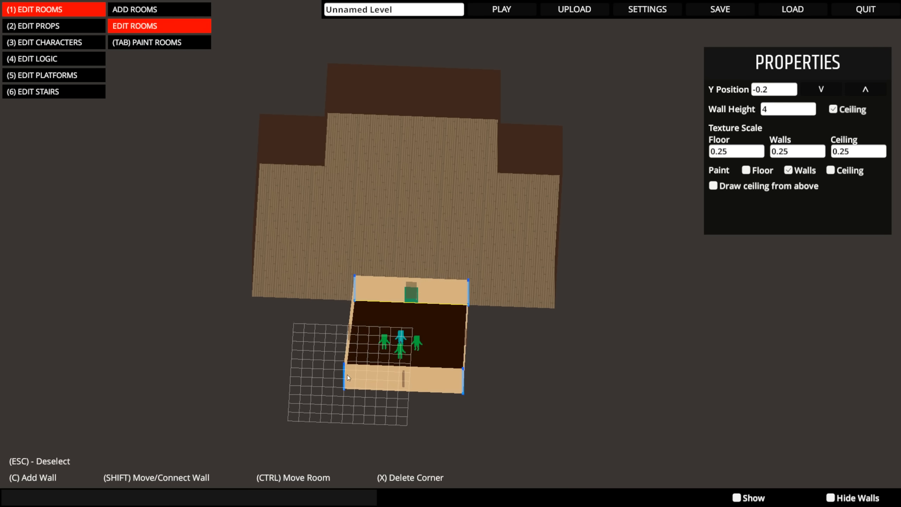
pyautogui.moveTo(347, 375); pyautogui.dragTo(350, 382)
pyautogui.click(356, 289)
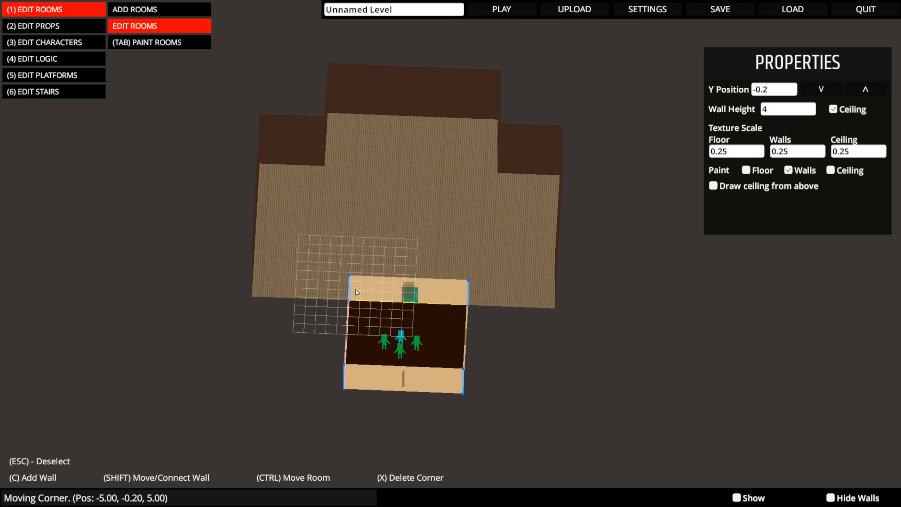
pyautogui.moveTo(468, 383); pyautogui.dragTo(497, 377, button='middle')
pyautogui.moveTo(439, 337); pyautogui.dragTo(387, 310, button='middle')
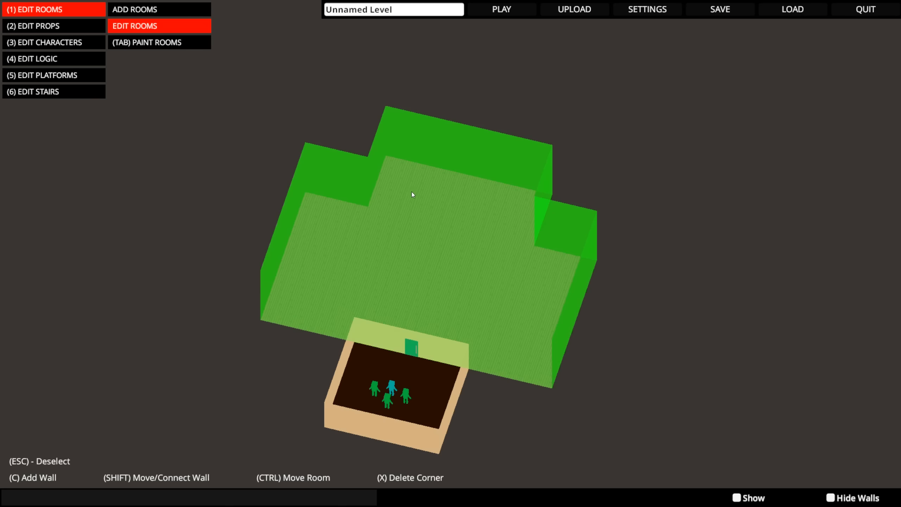
# - Switch to prop editing, show the Lights category, and choose the small white lamp with several heads
pyautogui.click(363, 181)
pyautogui.scroll(3, 405, 171)
pyautogui.scroll(4, 406, 171)
pyautogui.moveTo(401, 197); pyautogui.dragTo(404, 353, button='middle')
pyautogui.scroll(-1, 401, 346)
pyautogui.press('4')
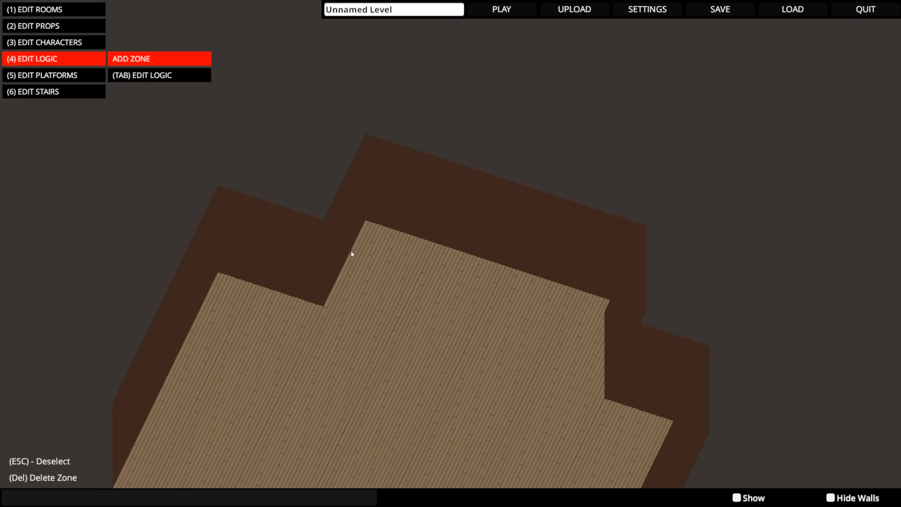
pyautogui.press('3')
pyautogui.press('2')
pyautogui.click(716, 265)
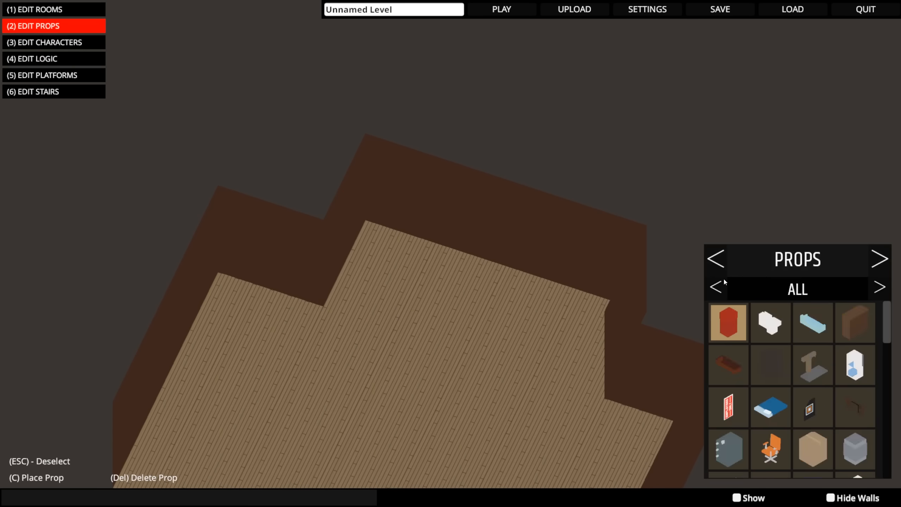
pyautogui.click(720, 288)
pyautogui.click(732, 294)
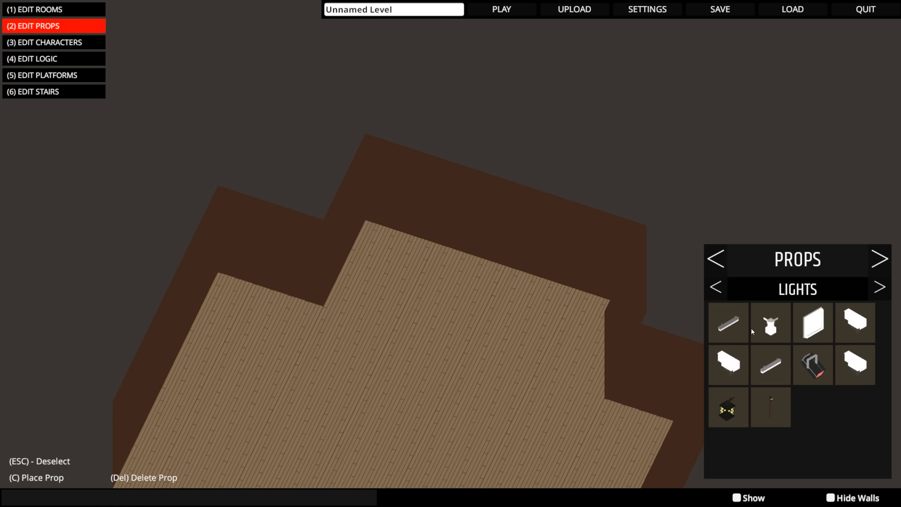
pyautogui.scroll(4, 364, 295)
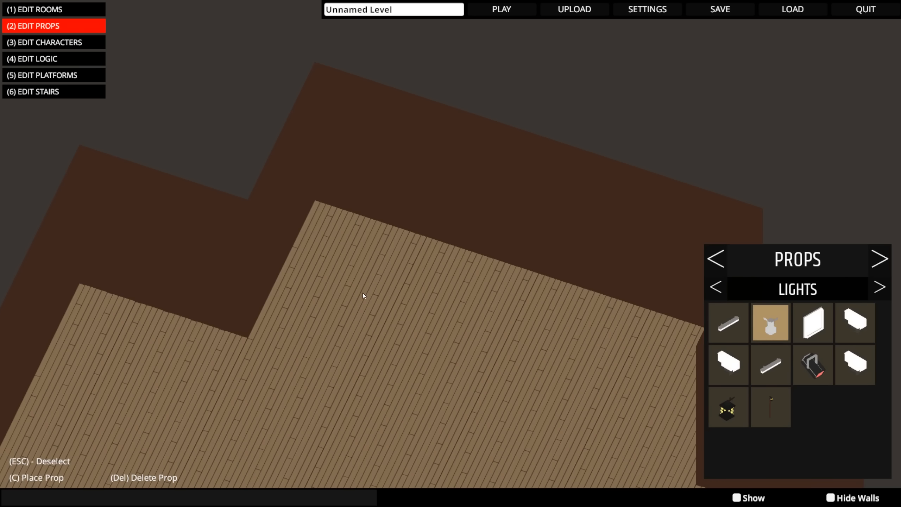
# - Place the chosen lamp near the large room's rear-left corner and select it
pyautogui.press('p')
pyautogui.scroll(2, 362, 293)
pyautogui.press('w')
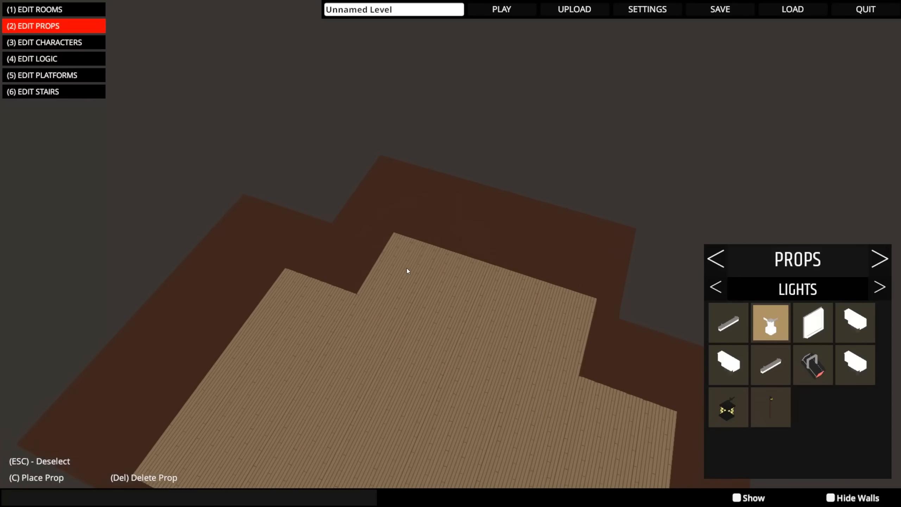
pyautogui.press('c')
pyautogui.press('a')
pyautogui.press('w')
pyautogui.click(447, 282)
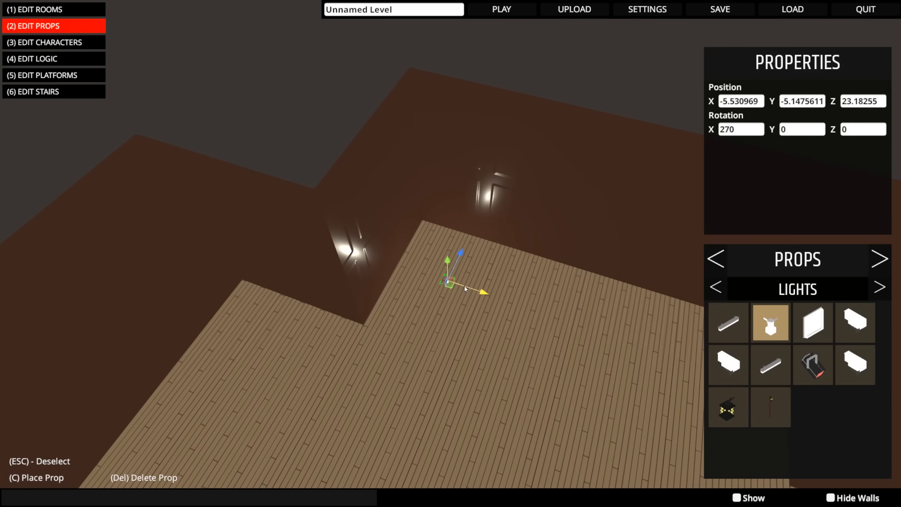
# - Raise the lamp to ceiling height in the rear corner at about X -5.62, Y 7.78, Z 22.42
pyautogui.press('q')
pyautogui.moveTo(509, 210); pyautogui.dragTo(475, 121, button='right')
pyautogui.press('w')
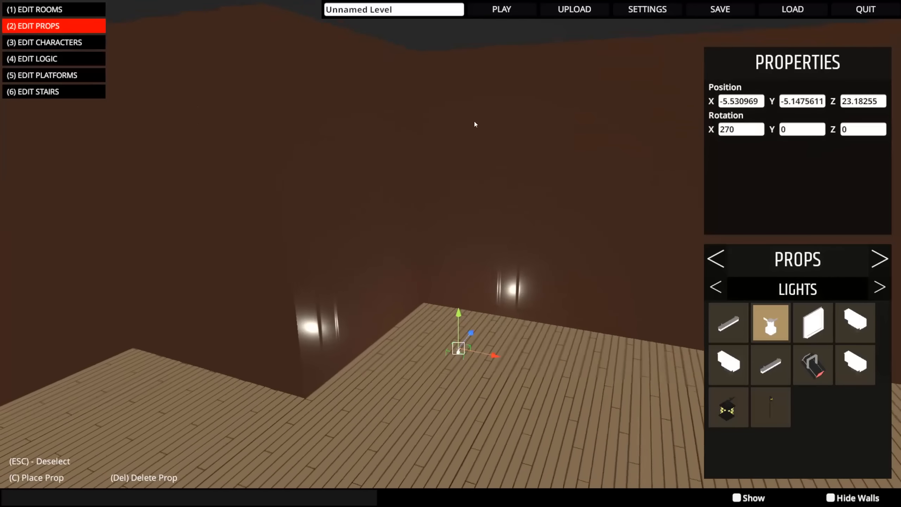
pyautogui.moveTo(469, 413); pyautogui.dragTo(493, 327, button='right')
pyautogui.press('s')
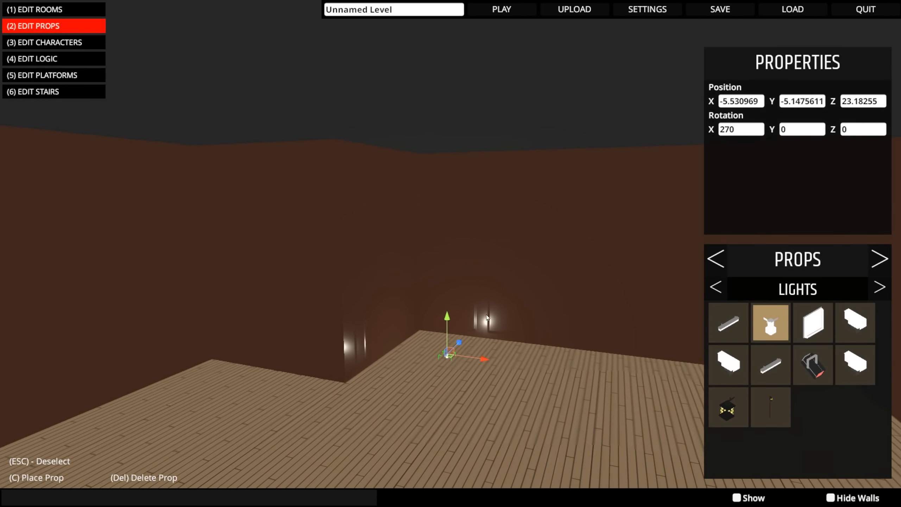
pyautogui.moveTo(453, 352); pyautogui.dragTo(443, 141)
pyautogui.press('w')
pyautogui.moveTo(455, 161); pyautogui.dragTo(330, 132, button='right')
pyautogui.press('a')
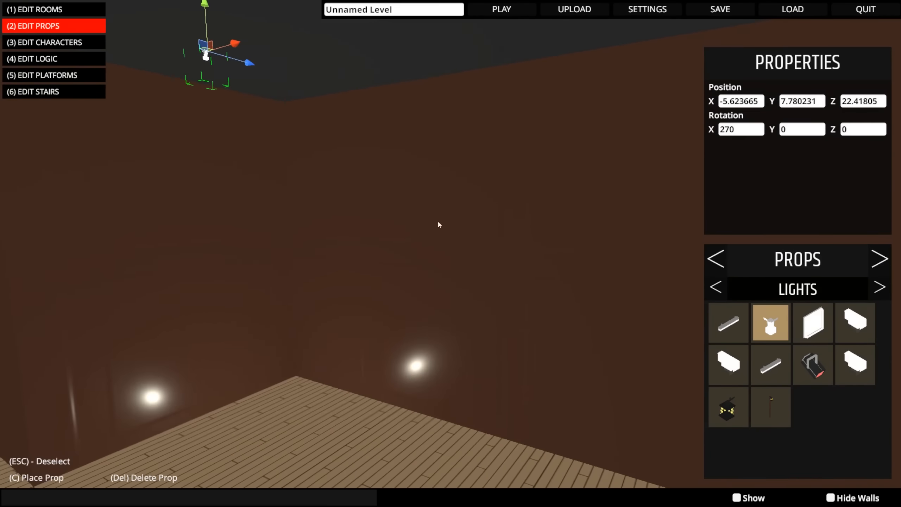
pyautogui.moveTo(438, 224); pyautogui.dragTo(145, 273, button='right')
pyautogui.press('s')
pyautogui.press('d')
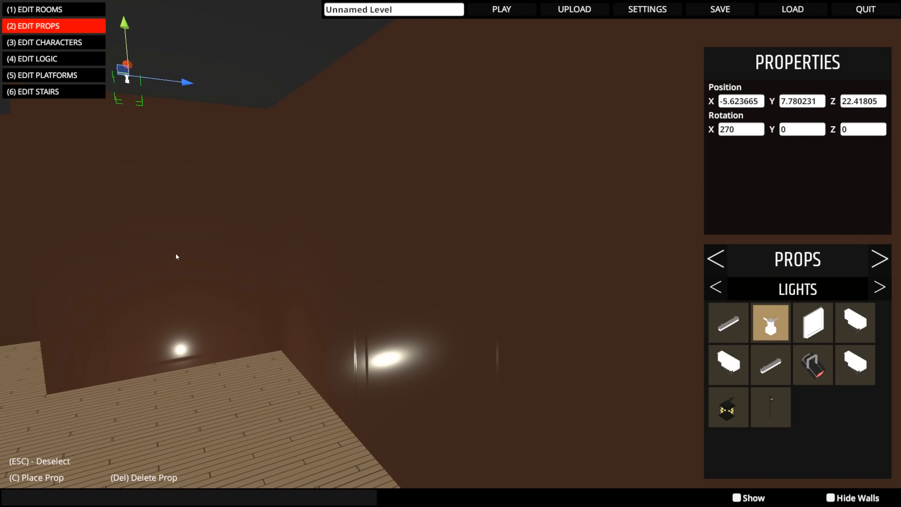
# - Deselect the lamp and set the large room's wall texture scale to 5
pyautogui.press('Escape')
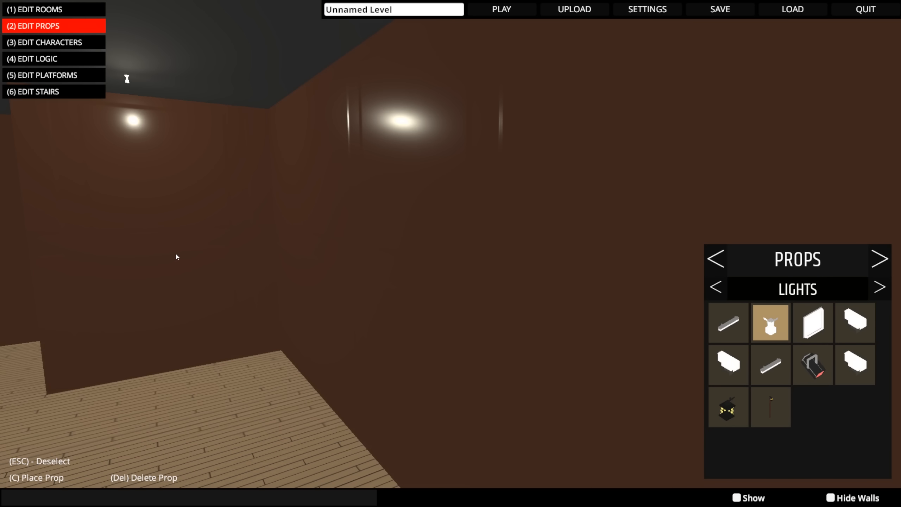
pyautogui.moveTo(226, 78); pyautogui.dragTo(177, 86, button='right')
pyautogui.scroll(-3, 207, 98)
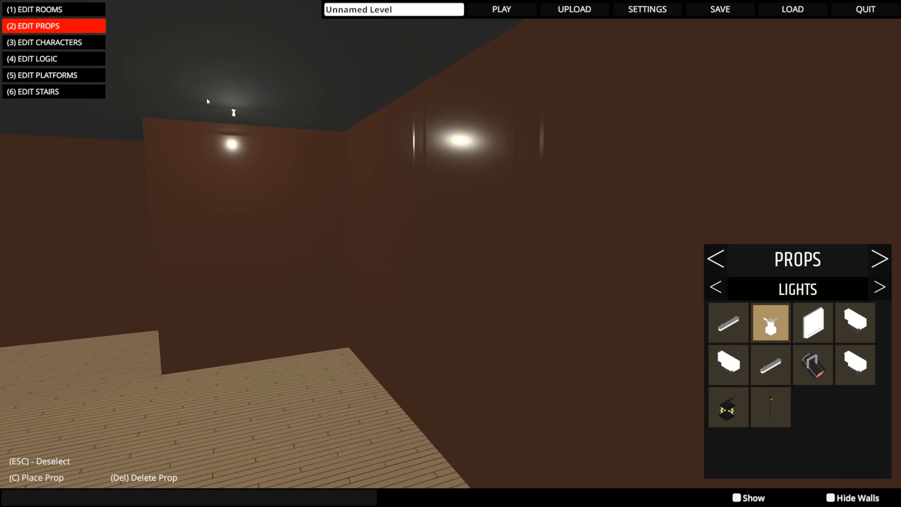
pyautogui.scroll(3, 247, 94)
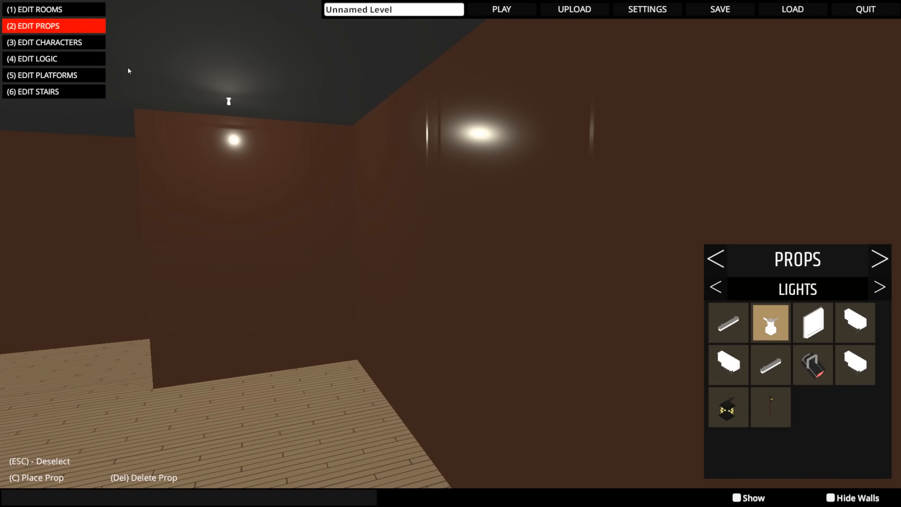
pyautogui.press('1')
pyautogui.press('Tab')
pyautogui.press('Tab')
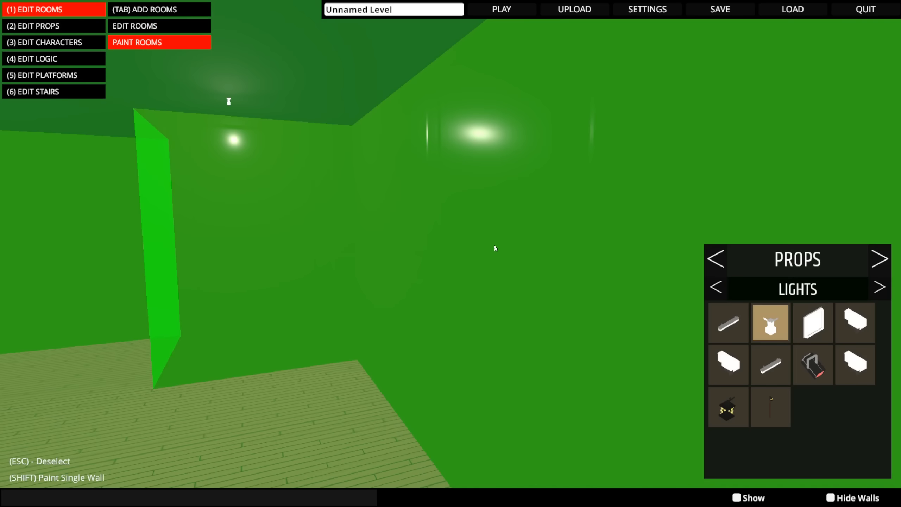
pyautogui.click(492, 232)
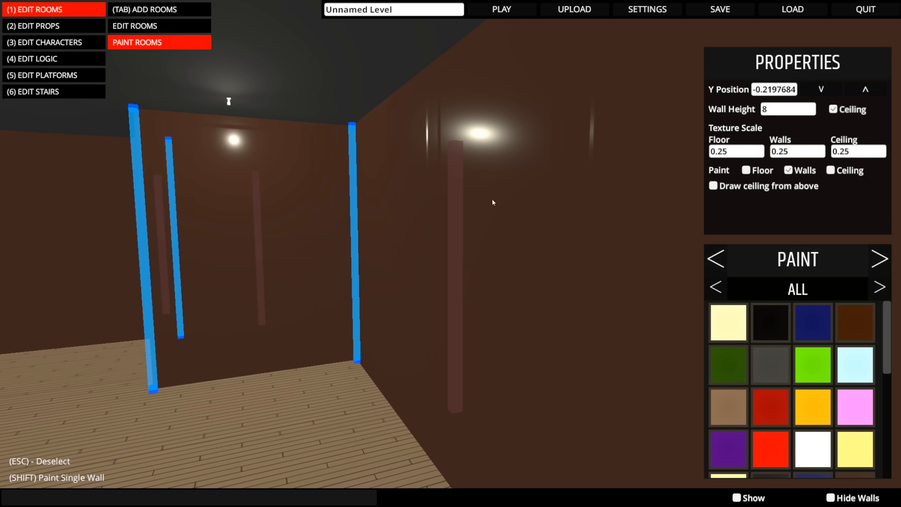
pyautogui.click(804, 153)
pyautogui.write('5')
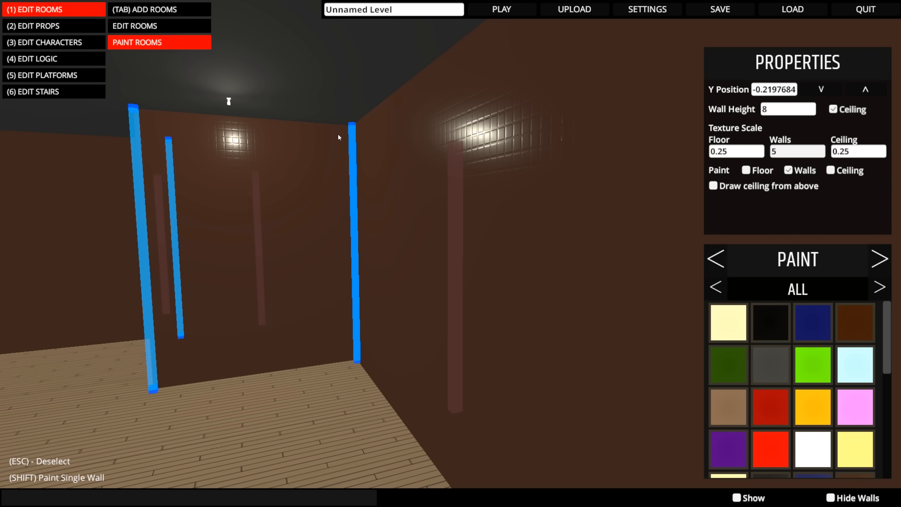
# - Add a second copy of the ceiling lamp in the large room's opposite rear corner, mirroring the first one
pyautogui.moveTo(342, 173); pyautogui.dragTo(288, 174, button='right')
pyautogui.hotkey('shift', 'a')
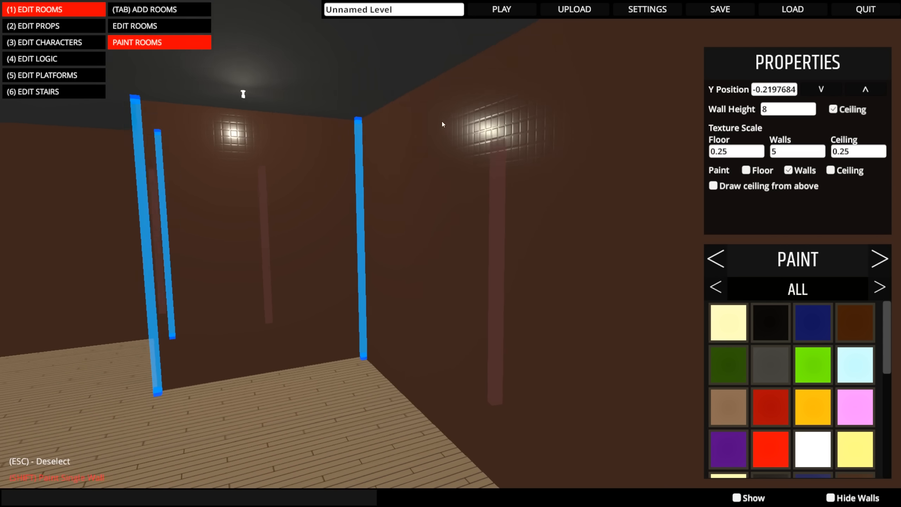
pyautogui.press('Tab')
pyautogui.press('2')
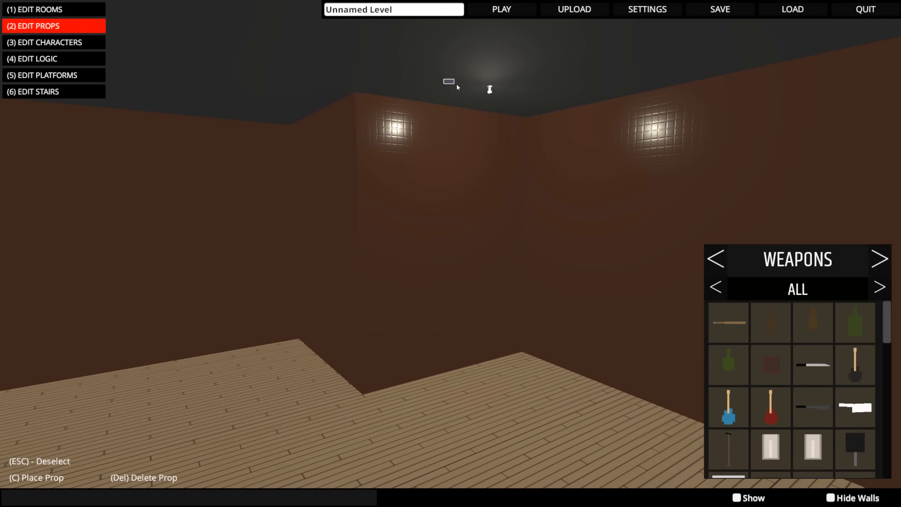
pyautogui.click(490, 89)
pyautogui.moveTo(464, 120); pyautogui.dragTo(567, 180, button='right')
pyautogui.moveTo(249, 128); pyautogui.dragTo(584, 135)
pyautogui.press('Escape')
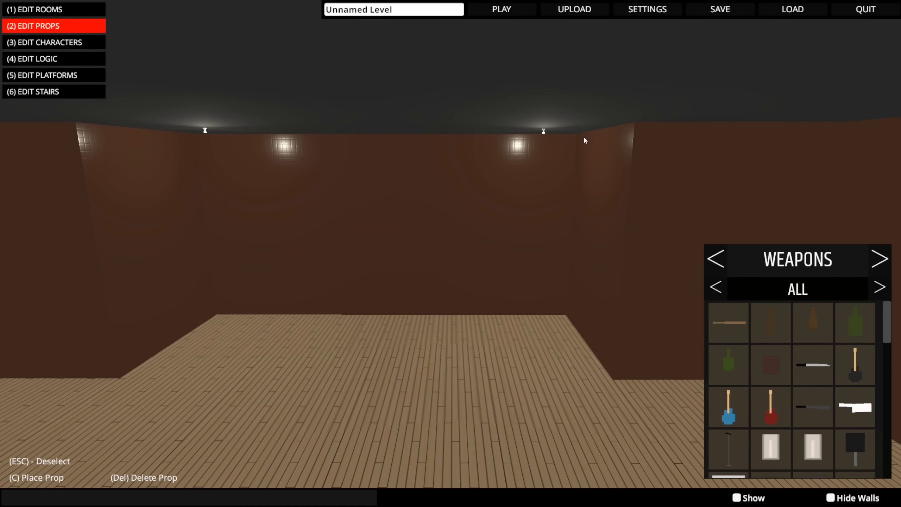
# - Playtest the level in normal mode, walk through the green door into the large room, and return to the editor
pyautogui.moveTo(585, 137); pyautogui.dragTo(494, 139, button='right')
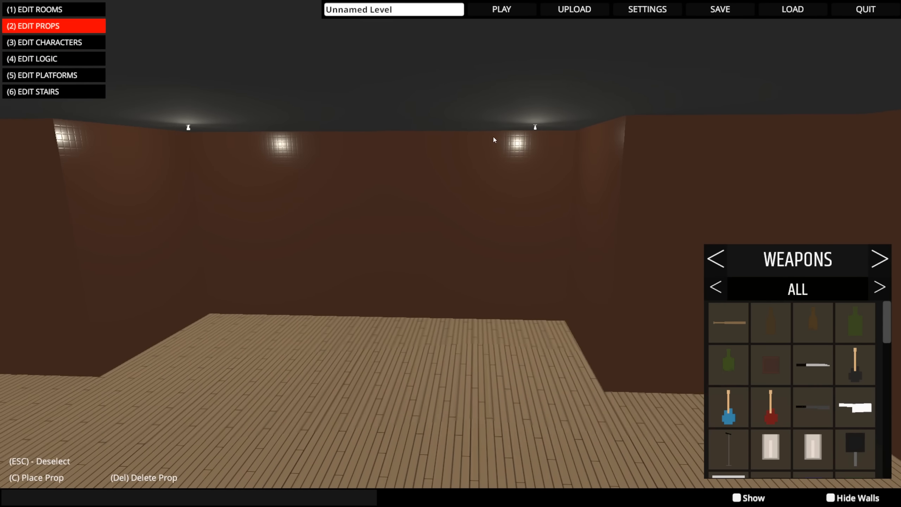
pyautogui.click(502, 9)
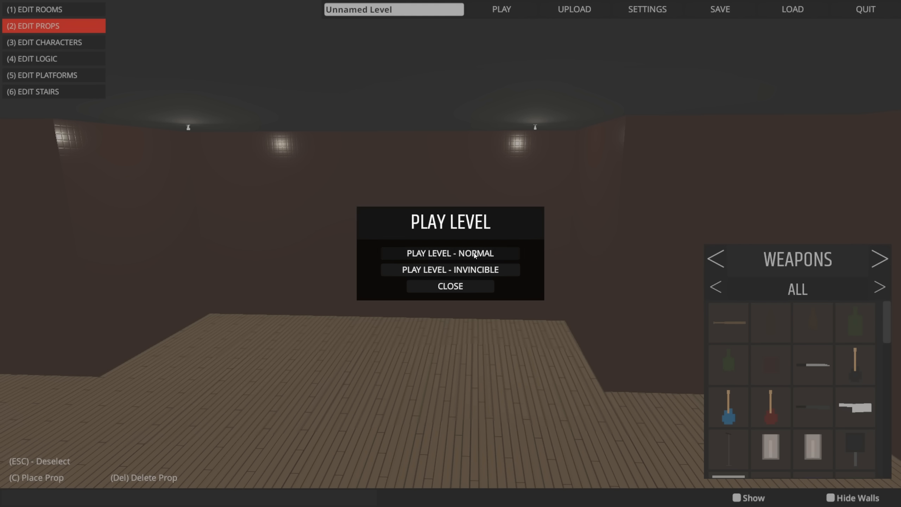
pyautogui.click(475, 254)
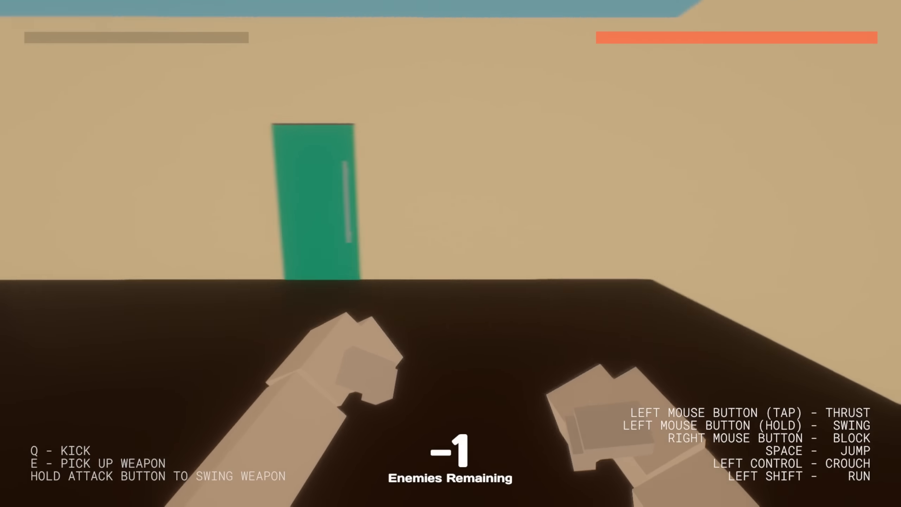
pyautogui.press('w')
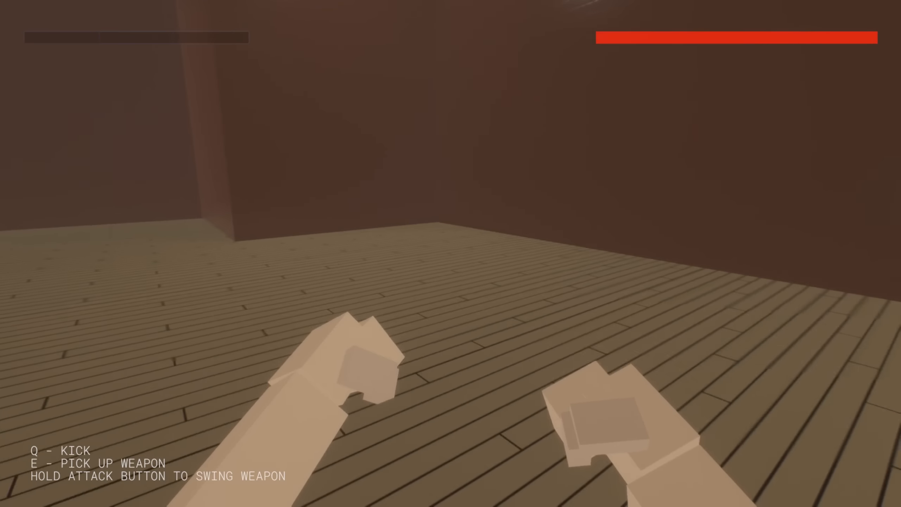
pyautogui.press('Escape')
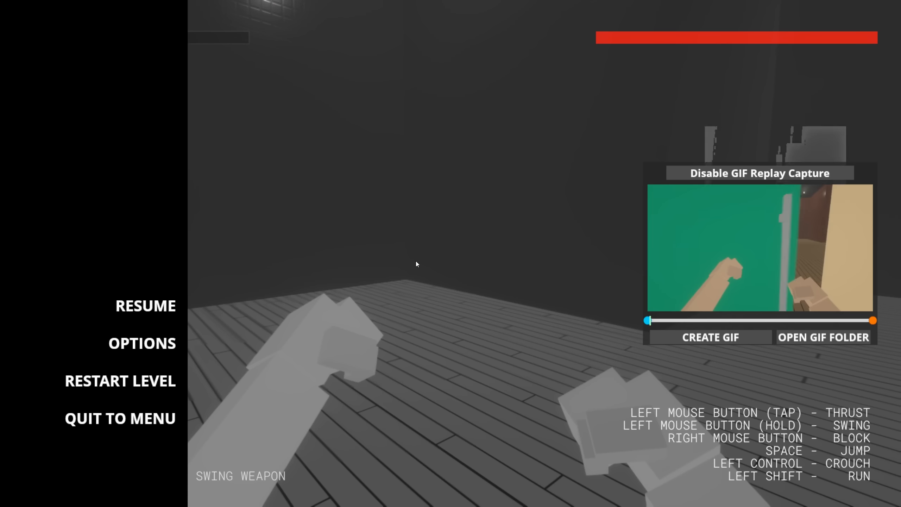
pyautogui.click(174, 422)
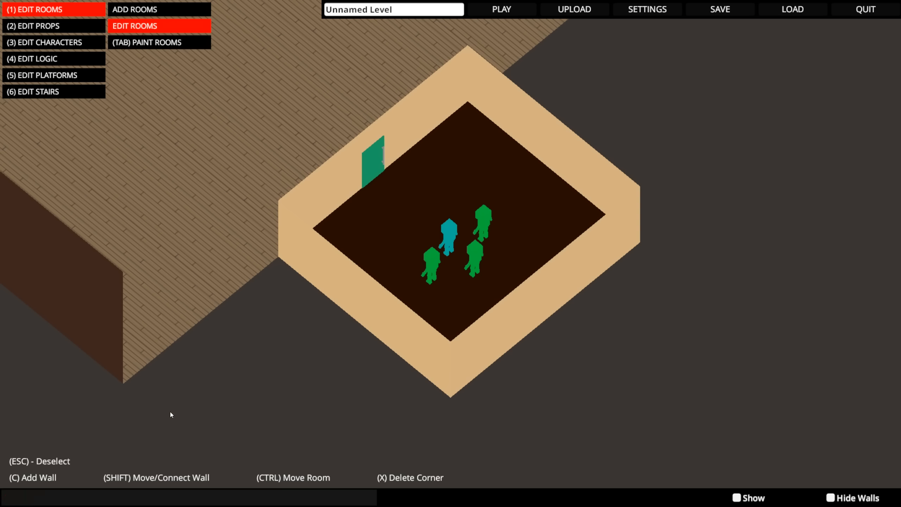
# - Select all four characters in the starting room and move them together into line with the green door
pyautogui.scroll(-2, 355, 417)
pyautogui.moveTo(752, 378); pyautogui.dragTo(685, 360, button='right')
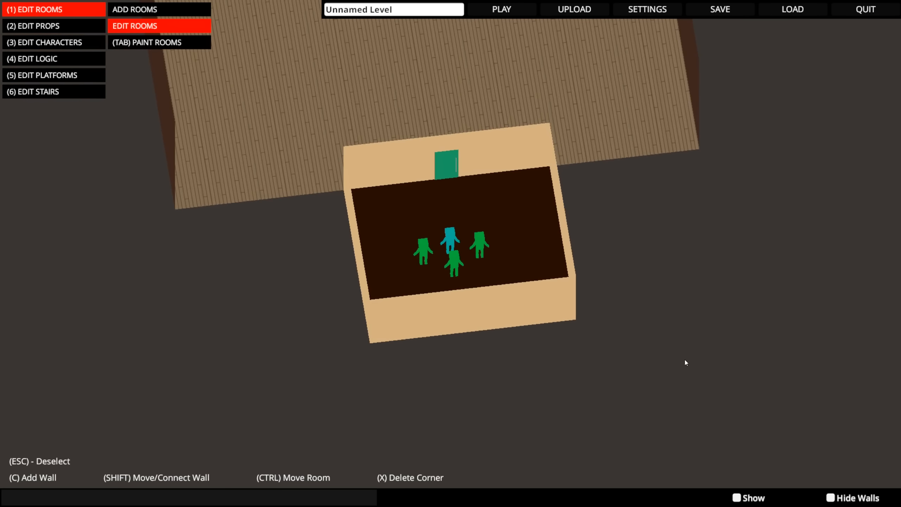
pyautogui.moveTo(684, 360); pyautogui.dragTo(675, 382, button='middle')
pyautogui.moveTo(675, 381); pyautogui.dragTo(604, 377, button='right')
pyautogui.press('3')
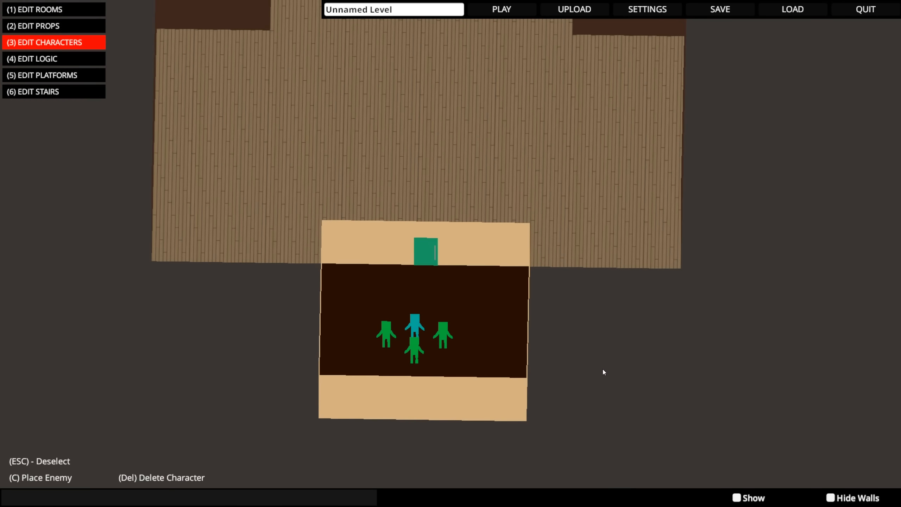
pyautogui.moveTo(395, 336); pyautogui.dragTo(483, 373)
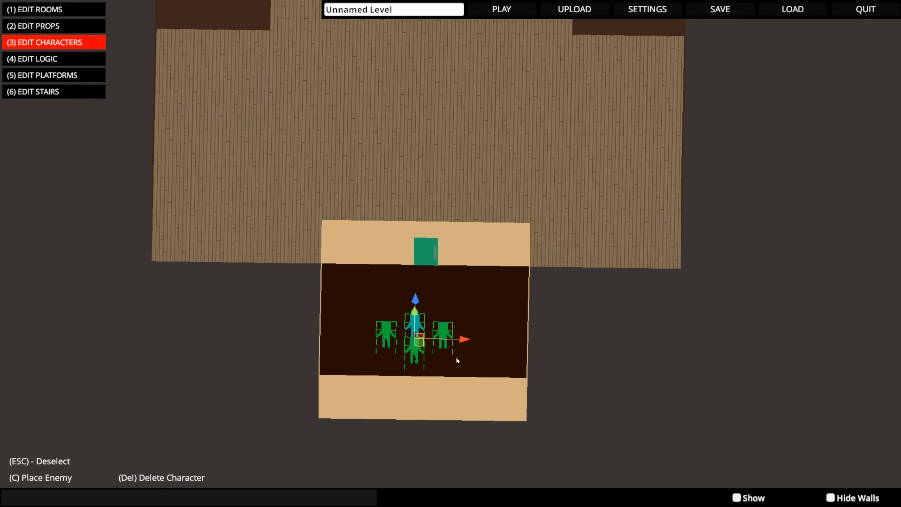
pyautogui.moveTo(421, 343); pyautogui.dragTo(431, 339)
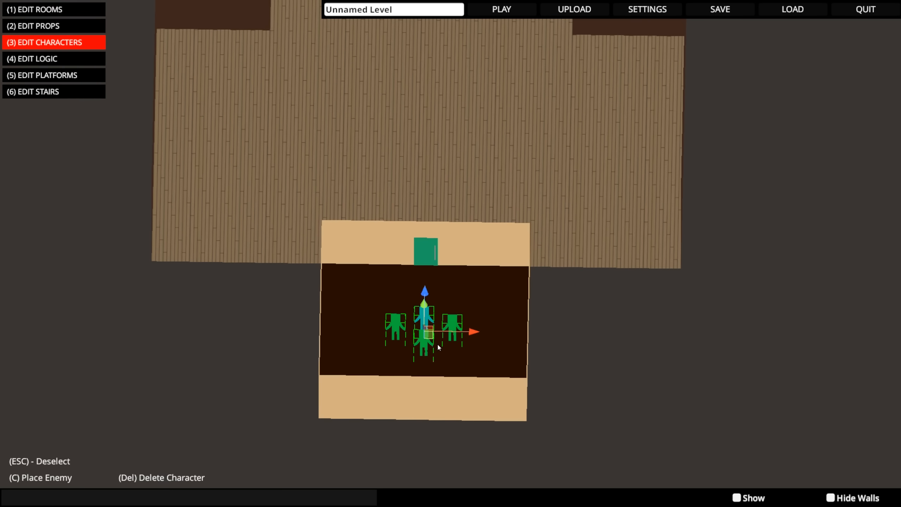
# - Deselect the group and nudge only the blue character slightly toward the door
pyautogui.moveTo(439, 344); pyautogui.dragTo(542, 348, button='right')
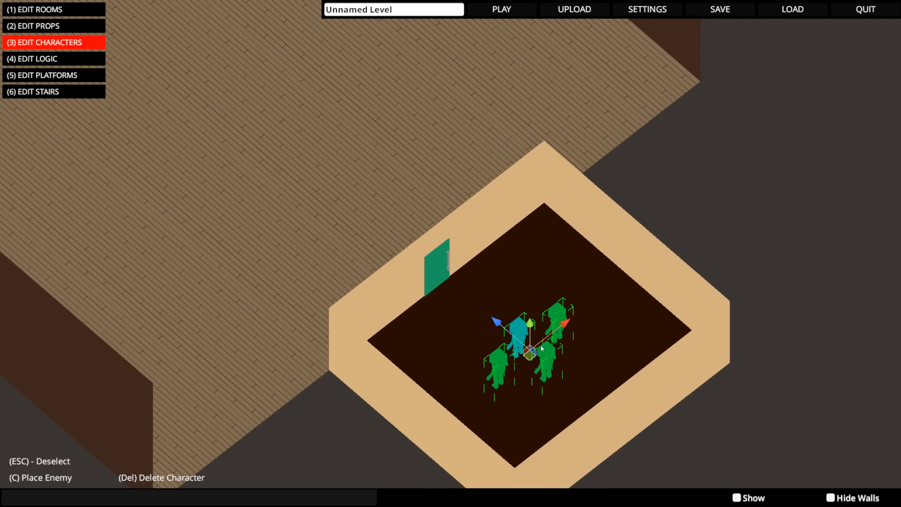
pyautogui.moveTo(615, 321); pyautogui.dragTo(481, 327, button='right')
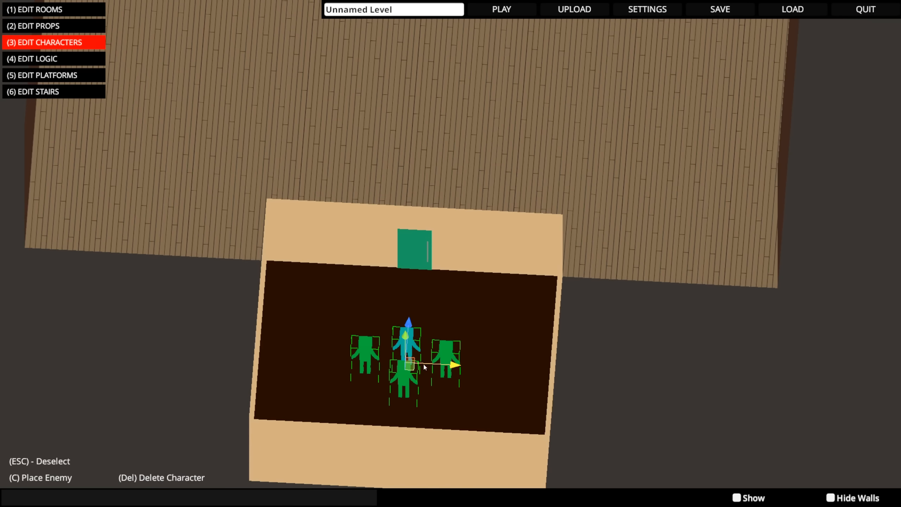
pyautogui.click(514, 354)
pyautogui.scroll(5, 424, 351)
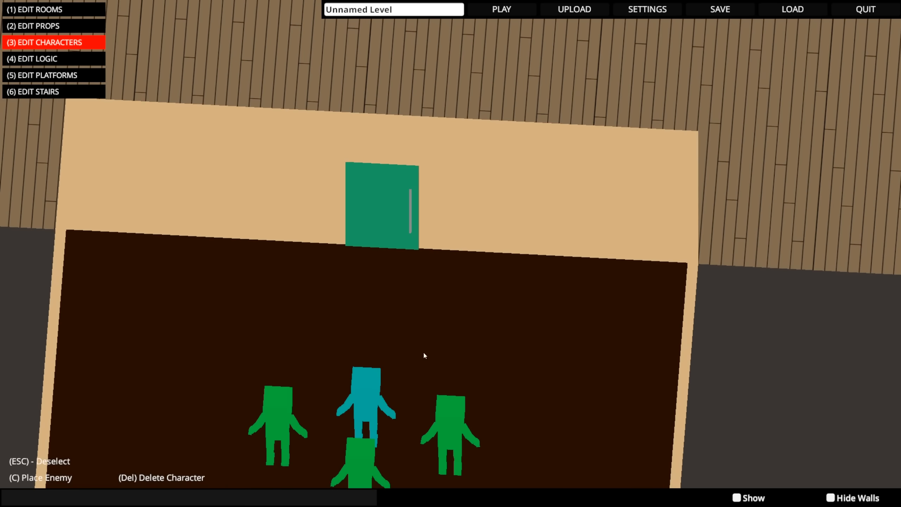
pyautogui.click(378, 335)
pyautogui.moveTo(378, 337); pyautogui.dragTo(446, 360, button='right')
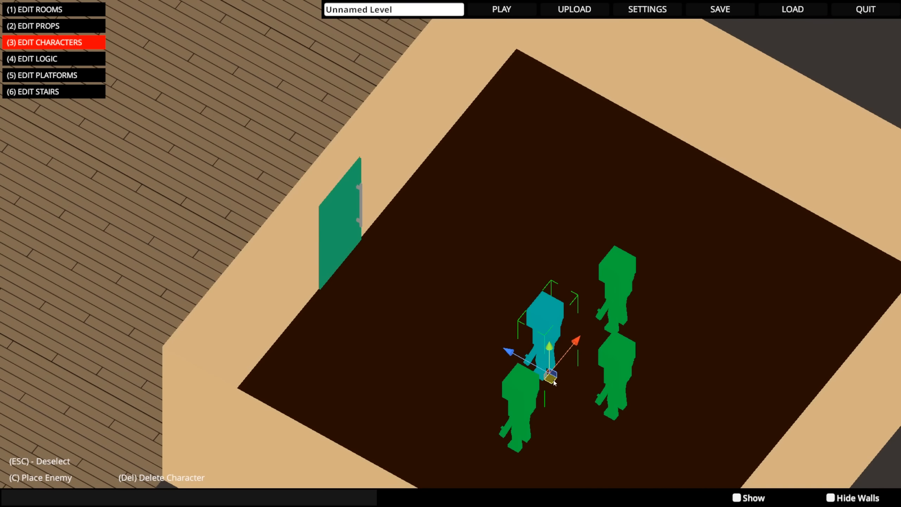
pyautogui.moveTo(555, 383); pyautogui.dragTo(551, 375)
# - Check the placement of the blue and green characters by selecting each one in turn
pyautogui.click(522, 405)
pyautogui.click(614, 379)
pyautogui.click(599, 325)
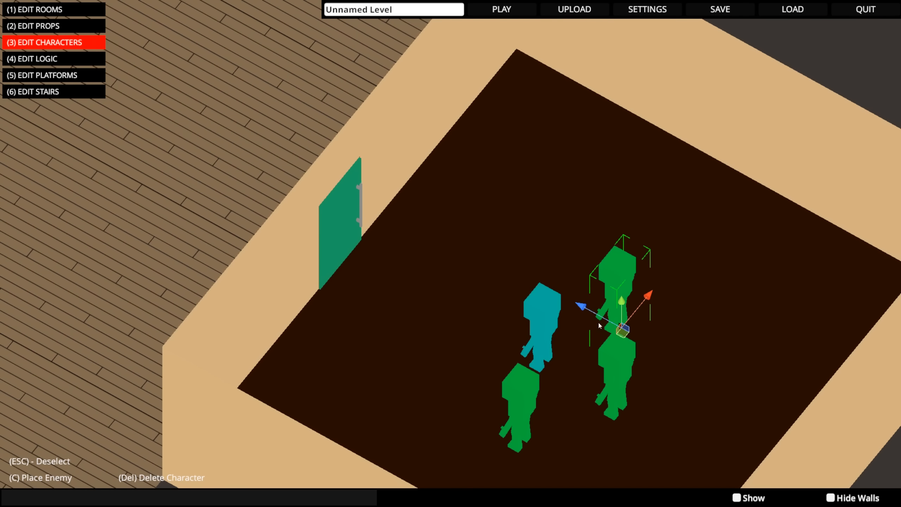
pyautogui.moveTo(599, 325); pyautogui.dragTo(525, 337, button='middle')
pyautogui.click(421, 408)
pyautogui.click(526, 394)
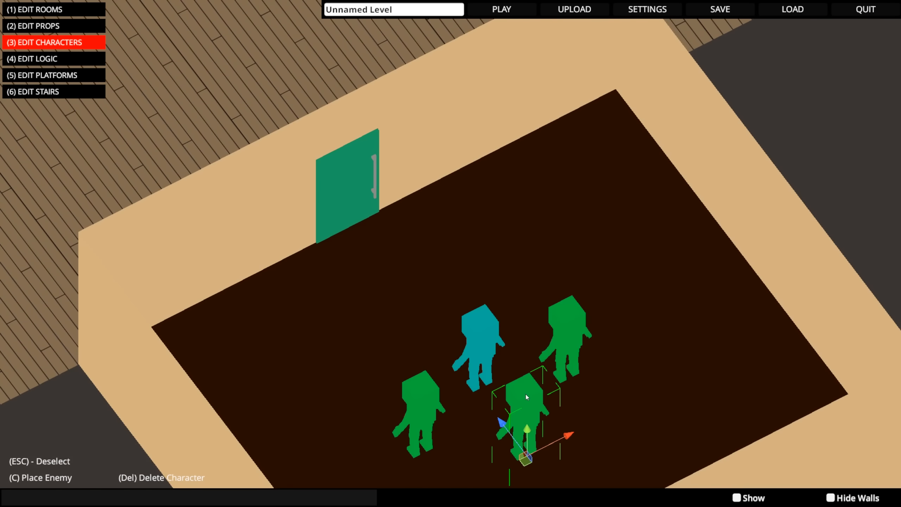
pyautogui.click(566, 330)
pyautogui.click(496, 335)
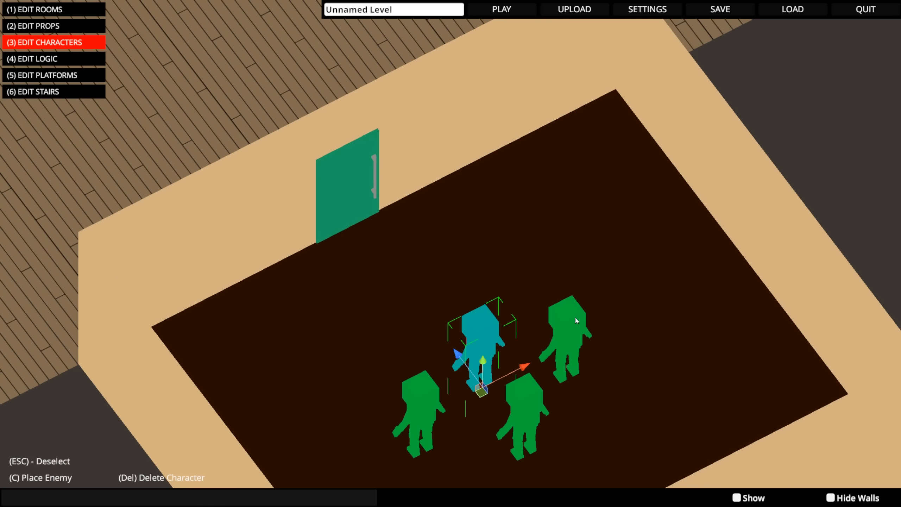
# - Examine the overall layout of the starting room and the large room from above
pyautogui.scroll(-5, 543, 253)
pyautogui.scroll(-3, 539, 249)
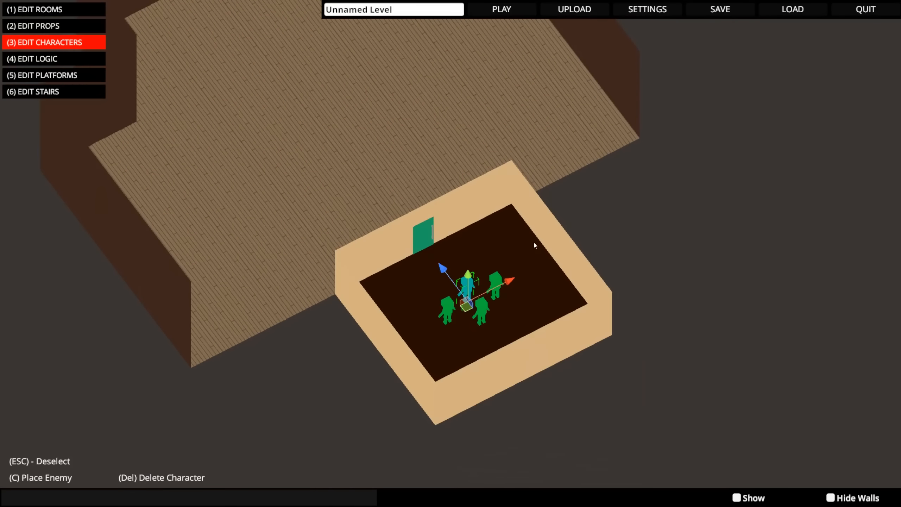
pyautogui.moveTo(534, 243); pyautogui.dragTo(544, 280, button='middle')
pyautogui.moveTo(504, 271); pyautogui.dragTo(456, 259, button='right')
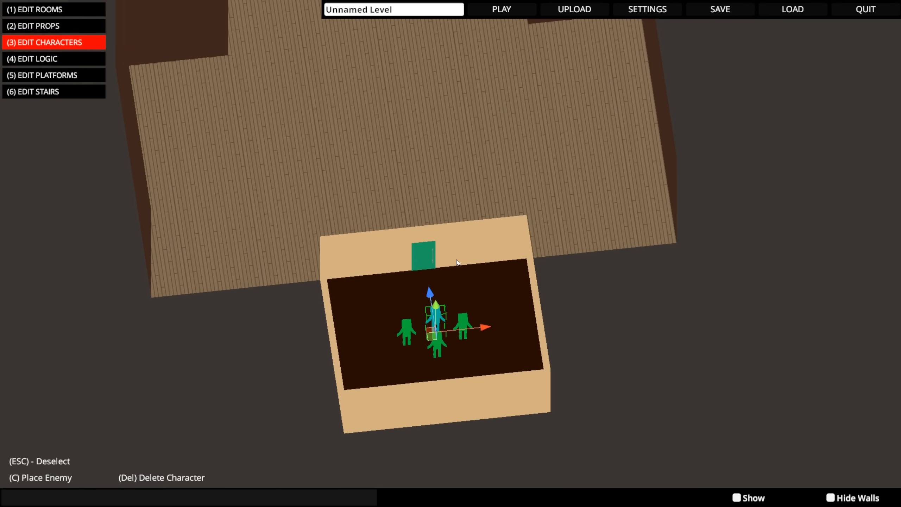
pyautogui.moveTo(456, 260); pyautogui.dragTo(488, 335, button='middle')
pyautogui.moveTo(488, 334); pyautogui.dragTo(506, 309, button='right')
pyautogui.scroll(-3, 502, 299)
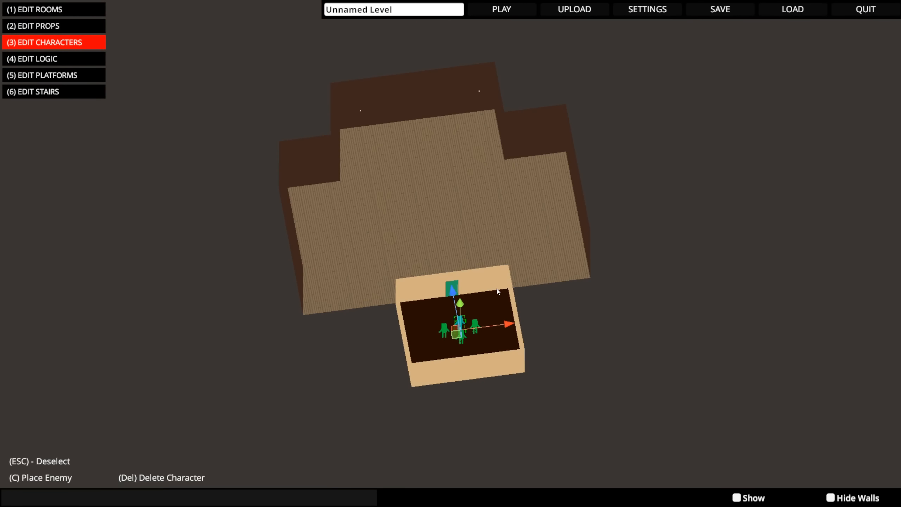
pyautogui.moveTo(344, 220); pyautogui.dragTo(443, 263, button='middle')
# - Draw a new room beside the large room and add a corner to shape it with five sides
pyautogui.press('1')
pyautogui.moveTo(442, 264); pyautogui.dragTo(508, 291, button='right')
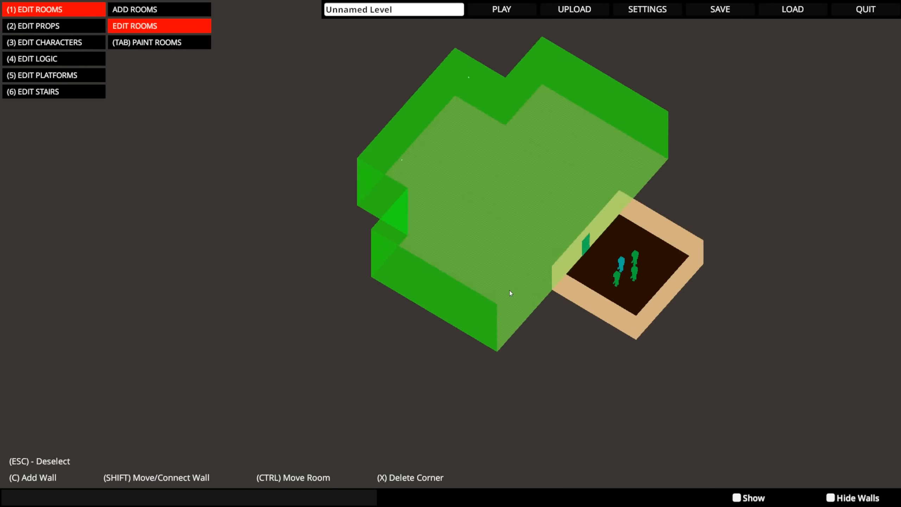
pyautogui.press('Tab')
pyautogui.press('Tab')
pyautogui.press('a')
pyautogui.moveTo(457, 324)
pyautogui.mouseDown()
pyautogui.moveTo(513, 352)
pyautogui.moveTo(554, 444)
pyautogui.mouseUp()
pyautogui.moveTo(550, 417); pyautogui.dragTo(535, 388, button='right')
pyautogui.press('Tab')
pyautogui.click(387, 363)
pyautogui.press('c')
pyautogui.moveTo(427, 319); pyautogui.dragTo(323, 457)
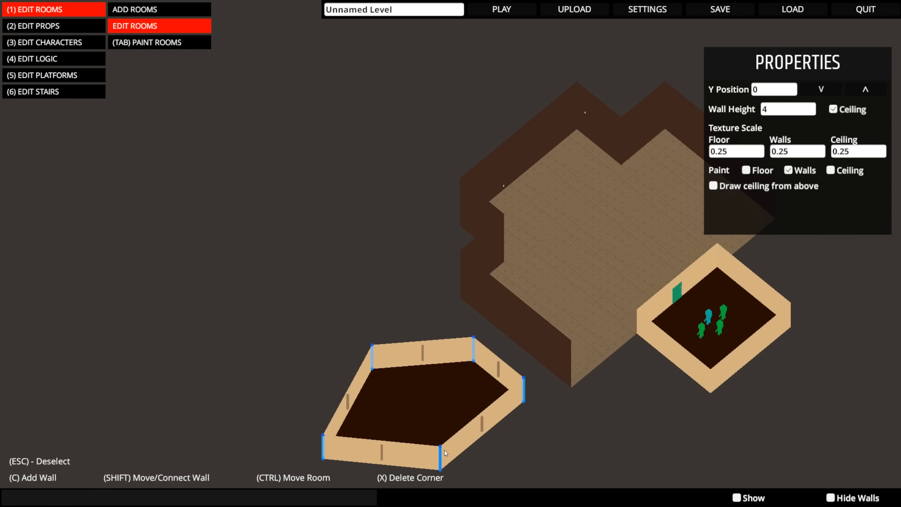
# - Connect the new room's short wall to the large room's side wall
pyautogui.moveTo(554, 342); pyautogui.dragTo(514, 344, button='right')
pyautogui.click(515, 347)
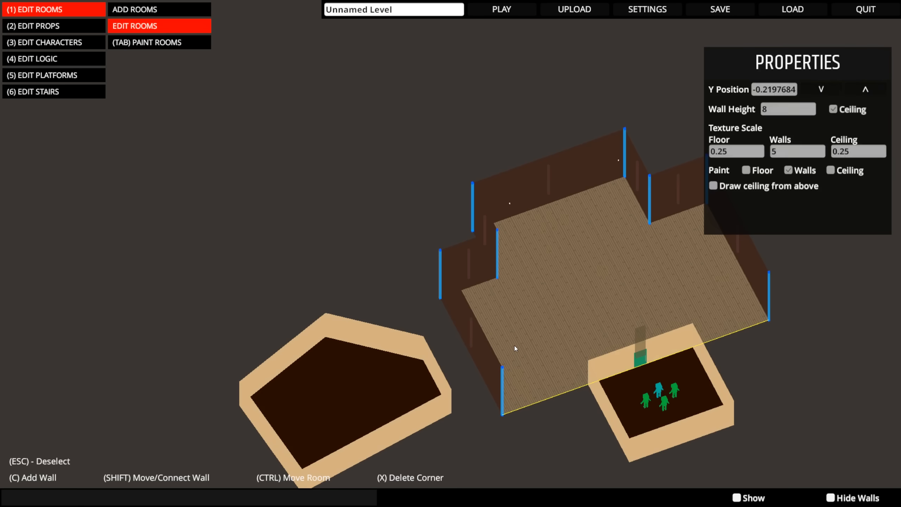
pyautogui.click(475, 346)
pyautogui.click(421, 388)
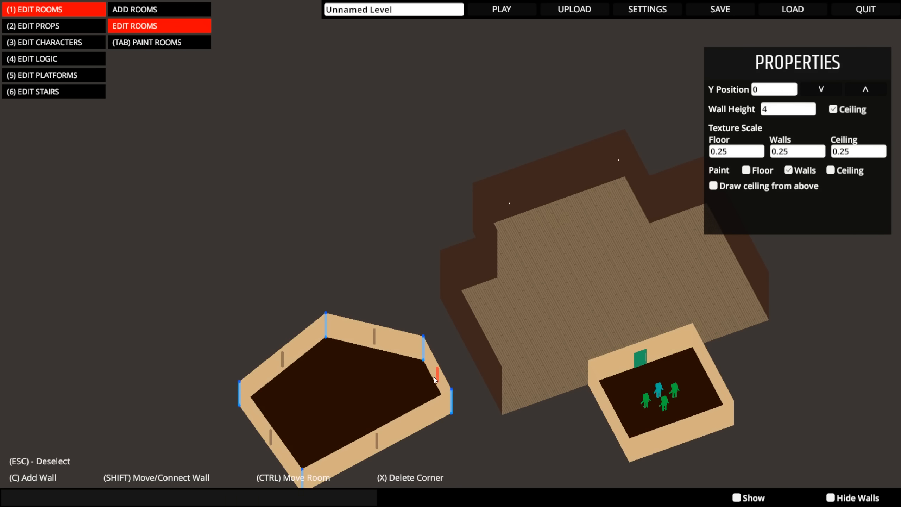
pyautogui.keyDown('shift'); pyautogui.moveTo(436, 355); pyautogui.dragTo(452, 314); pyautogui.keyUp('shift')
pyautogui.moveTo(452, 314); pyautogui.dragTo(307, 269, button='right')
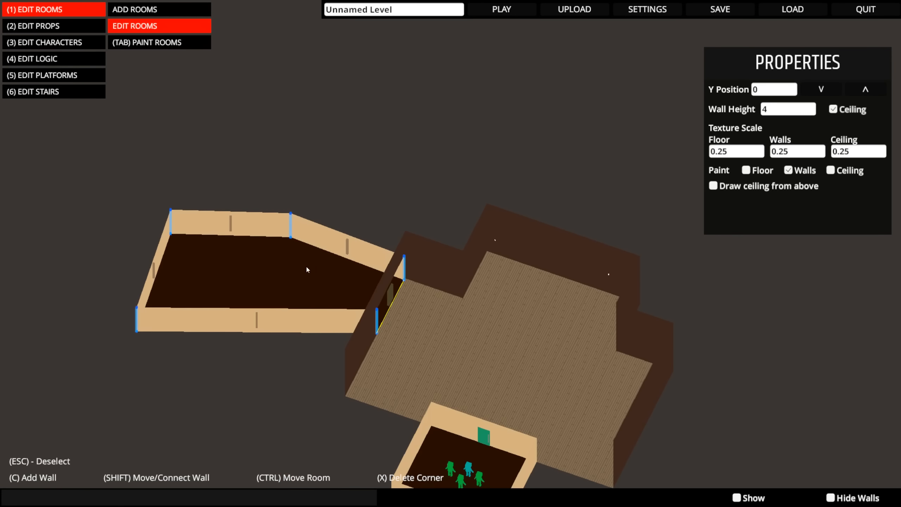
# - Set the five-sided side room's wall height to 5
pyautogui.click(814, 110)
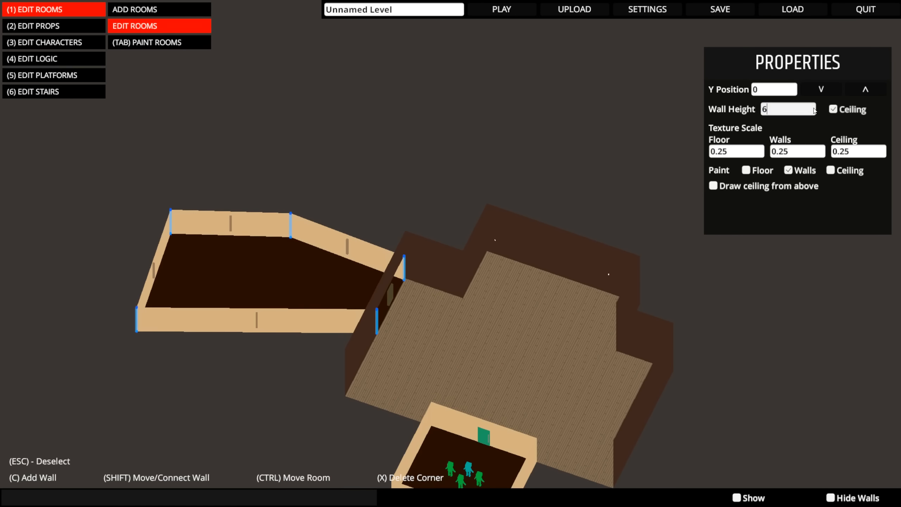
pyautogui.write('6')
pyautogui.press('Return')
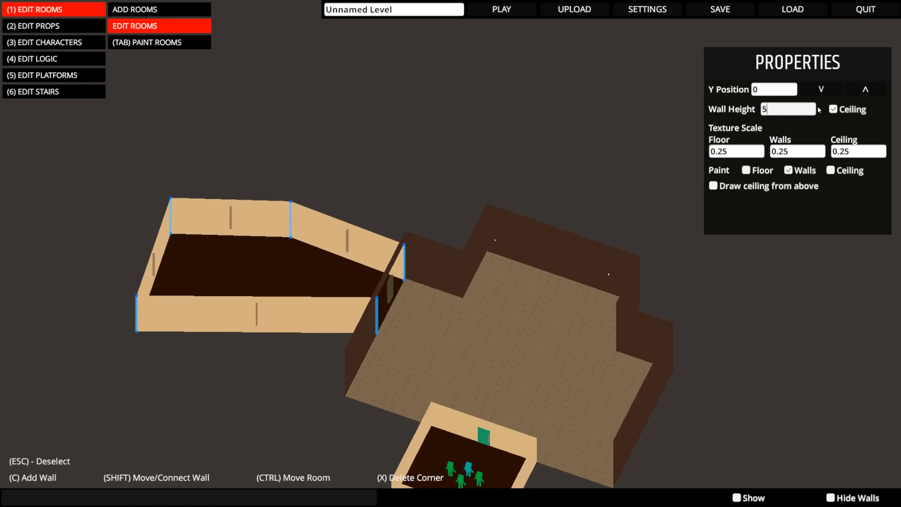
pyautogui.press('Return')
# - Paint the five-sided room's floor with the dark grey matte colour
pyautogui.press('q')
pyautogui.press('e')
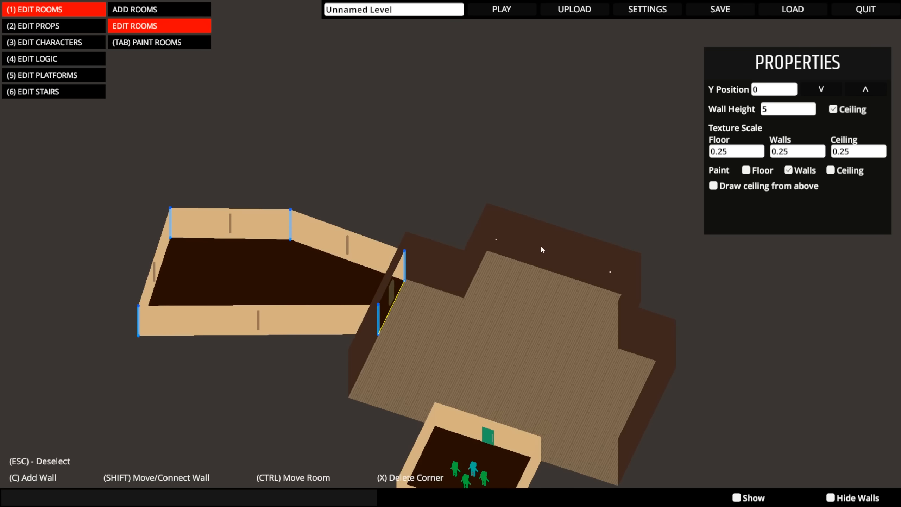
pyautogui.press('e')
pyautogui.press('a')
pyautogui.press('Tab')
pyautogui.press('a')
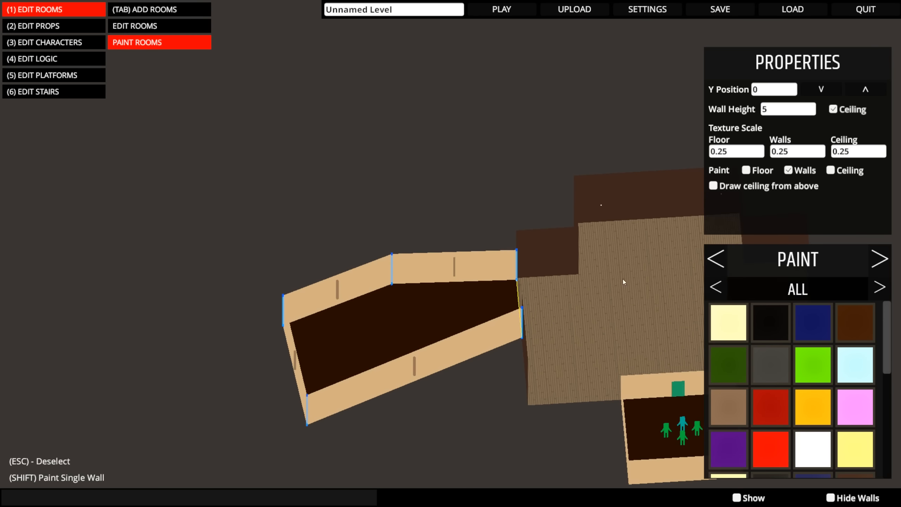
pyautogui.click(880, 295)
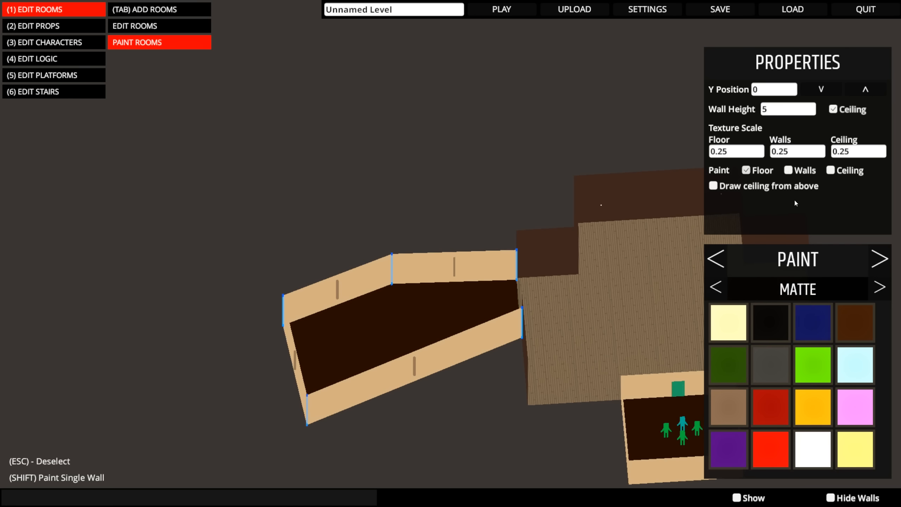
pyautogui.click(771, 365)
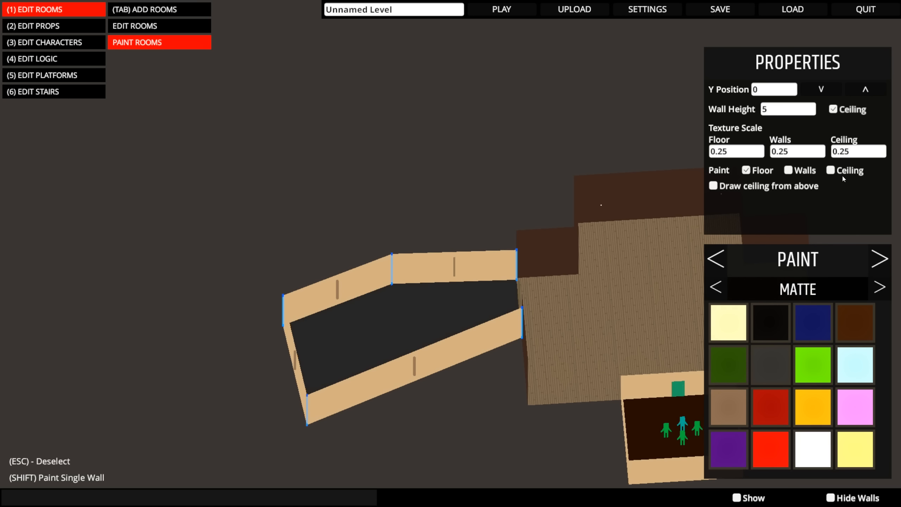
# - Paint the five-sided room's walls with the orange glossy colour
pyautogui.click(811, 174)
pyautogui.click(879, 289)
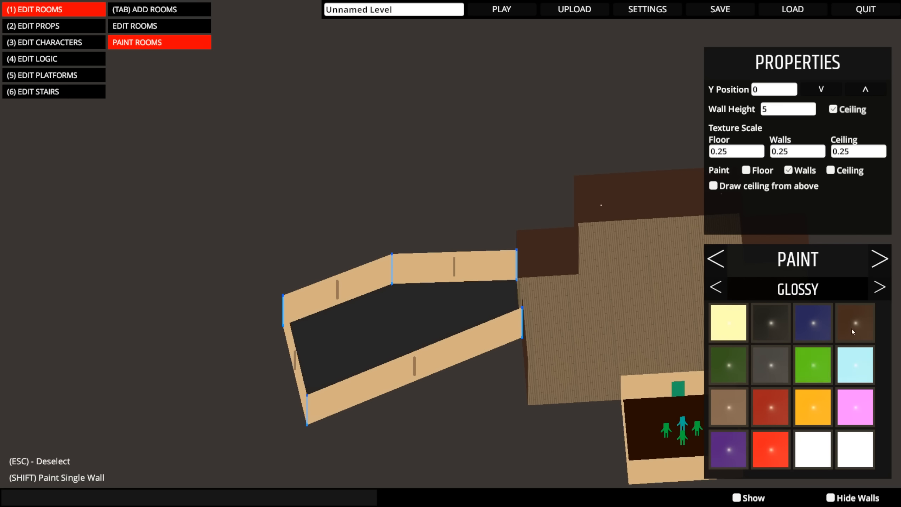
pyautogui.click(813, 407)
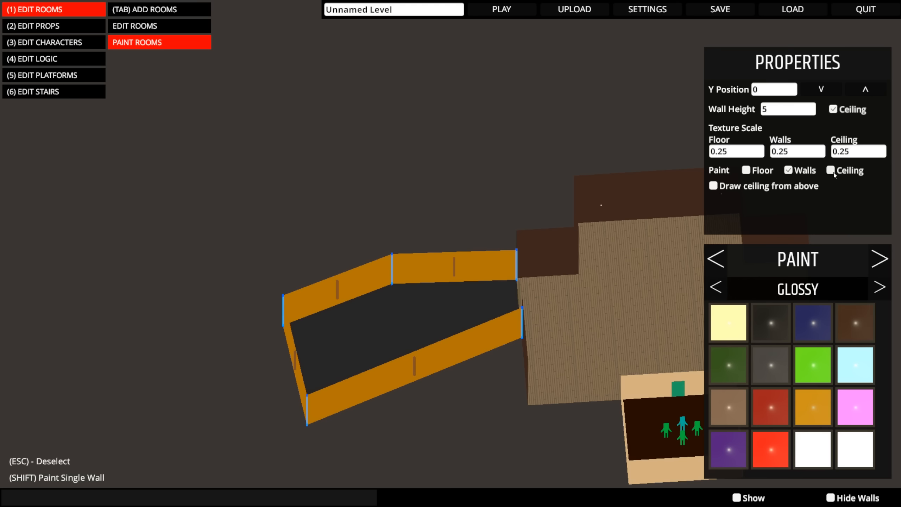
# - Draw the five-sided room's ceiling from above, try several finishes on it and paint it with the yellow textured one
pyautogui.click(833, 171)
pyautogui.click(747, 191)
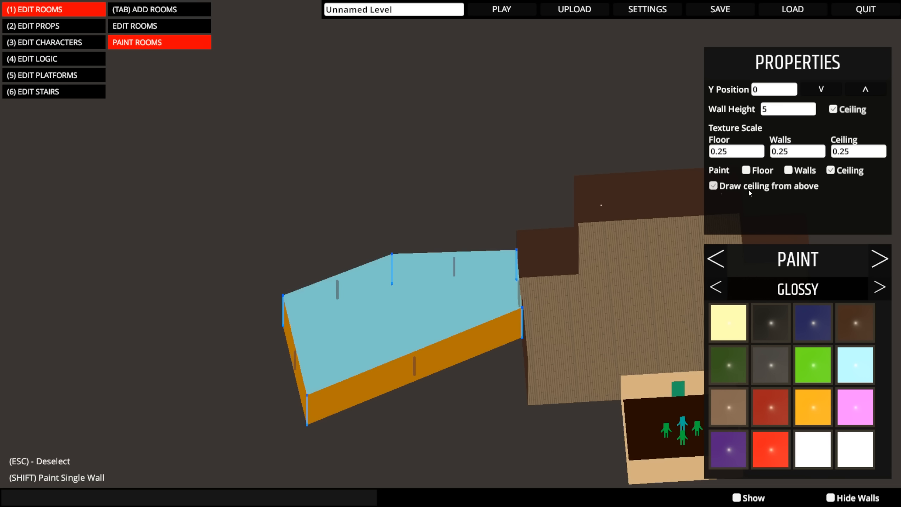
pyautogui.click(880, 288)
pyautogui.click(713, 293)
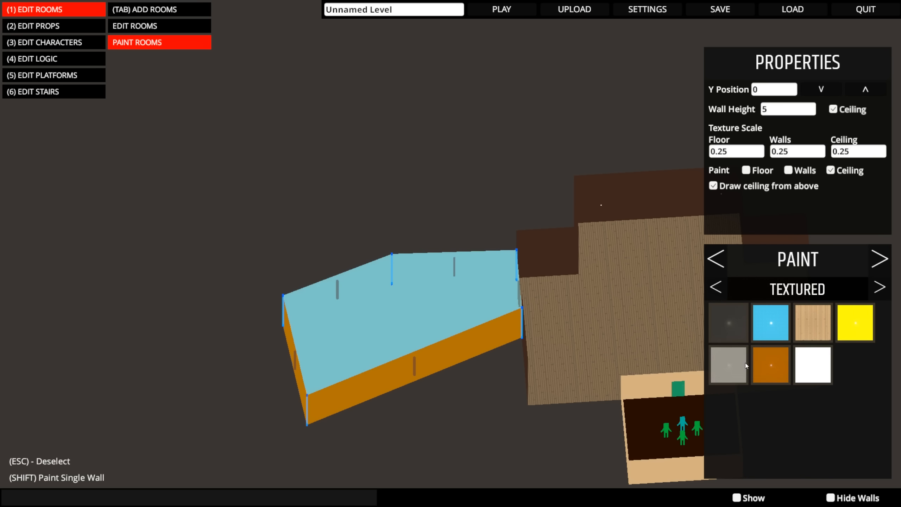
pyautogui.click(742, 365)
pyautogui.click(782, 366)
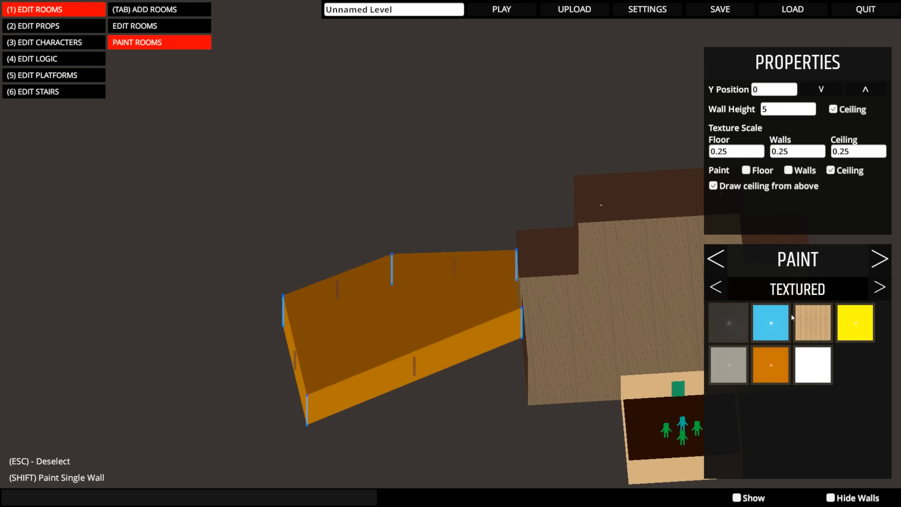
pyautogui.click(782, 317)
pyautogui.click(740, 320)
pyautogui.click(852, 319)
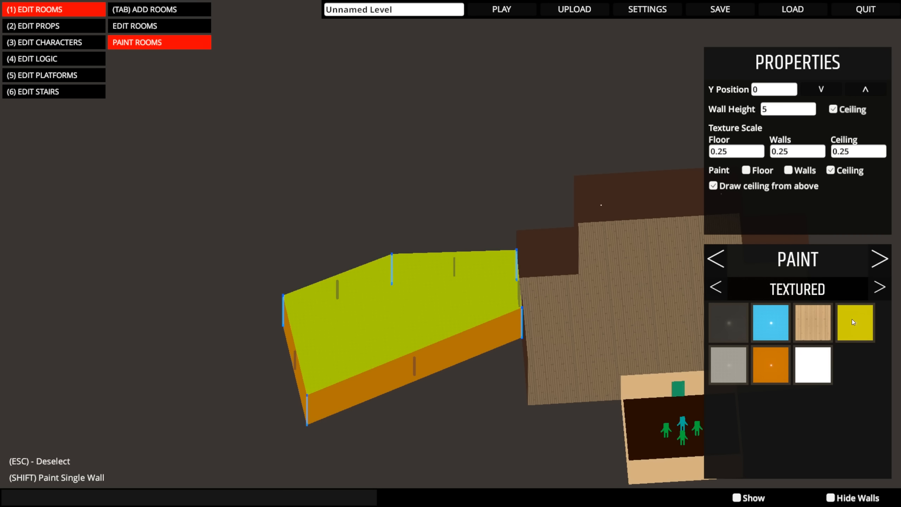
# - Inspect the five-sided room's ceiling texture up close, then stop drawing the ceiling from above
pyautogui.moveTo(653, 302); pyautogui.dragTo(474, 306, button='middle')
pyautogui.scroll(7, 474, 306)
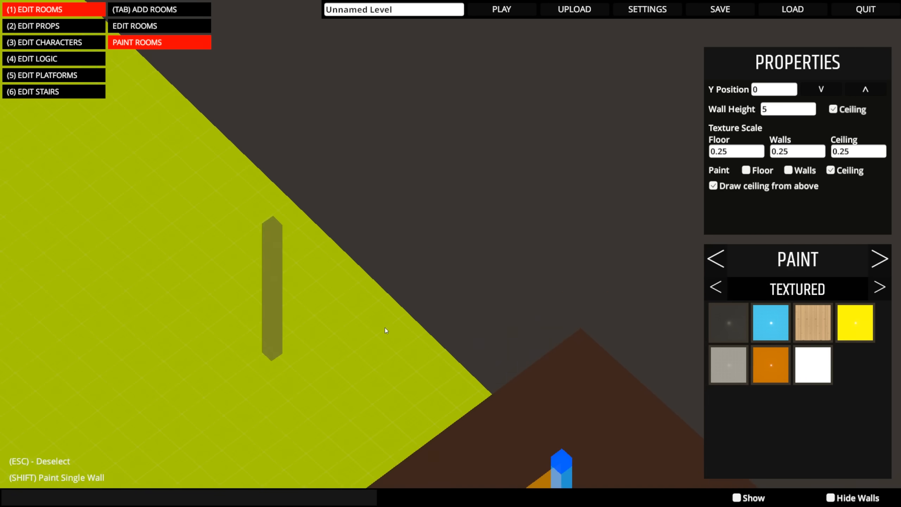
pyautogui.moveTo(384, 328); pyautogui.dragTo(545, 285, button='middle')
pyautogui.scroll(-3, 535, 286)
pyautogui.scroll(-4, 535, 286)
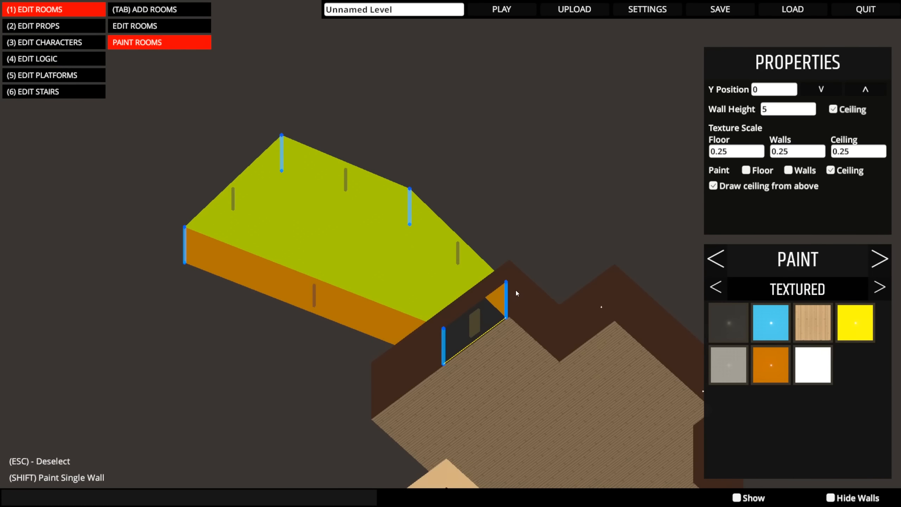
pyautogui.moveTo(683, 215)
pyautogui.mouseDown(button='middle')
pyautogui.moveTo(641, 199)
pyautogui.moveTo(544, 194)
pyautogui.moveTo(331, 99)
pyautogui.moveTo(448, 232)
pyautogui.moveTo(377, 194)
pyautogui.mouseUp(button='middle')
pyautogui.click(713, 185)
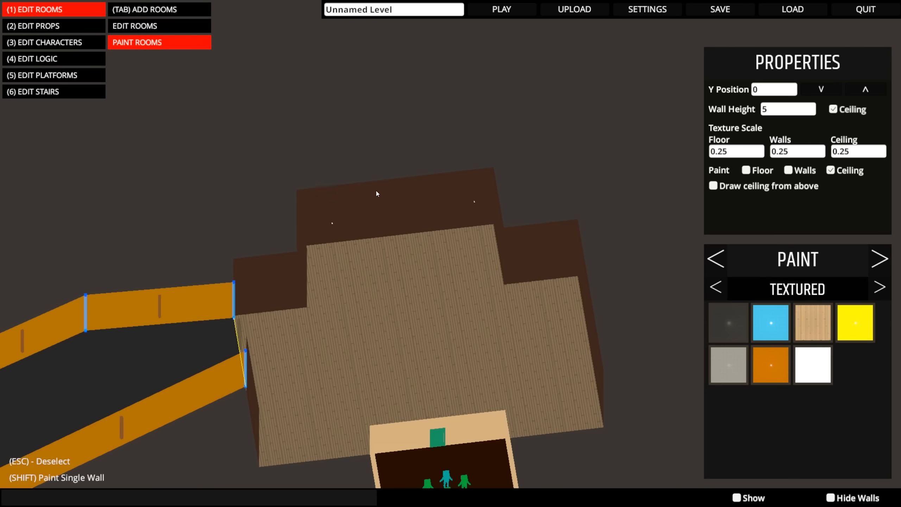
# - Draw a new, nearly square room just beyond the large room's far wall, opposite the starting room
pyautogui.click(173, 16)
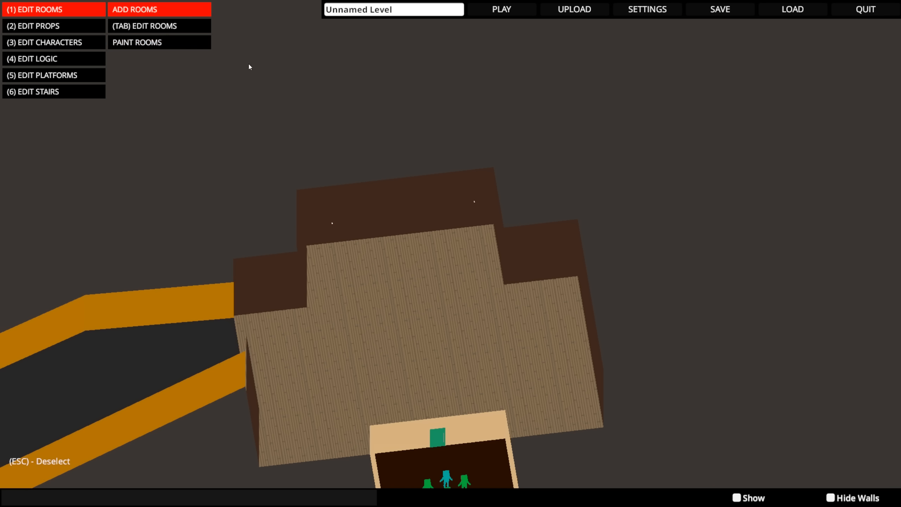
pyautogui.scroll(-1, 380, 144)
pyautogui.moveTo(386, 156); pyautogui.dragTo(462, 338, button='middle')
pyautogui.click(306, 145)
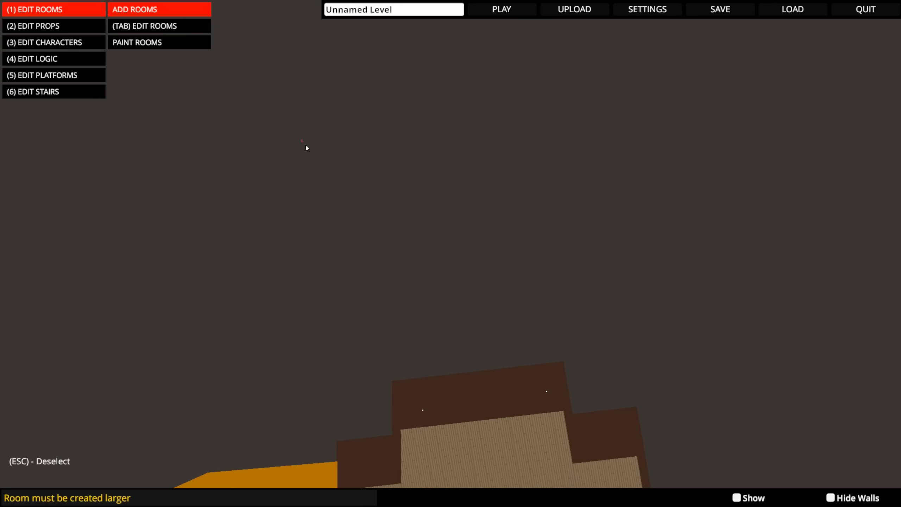
pyautogui.moveTo(302, 140); pyautogui.dragTo(593, 356)
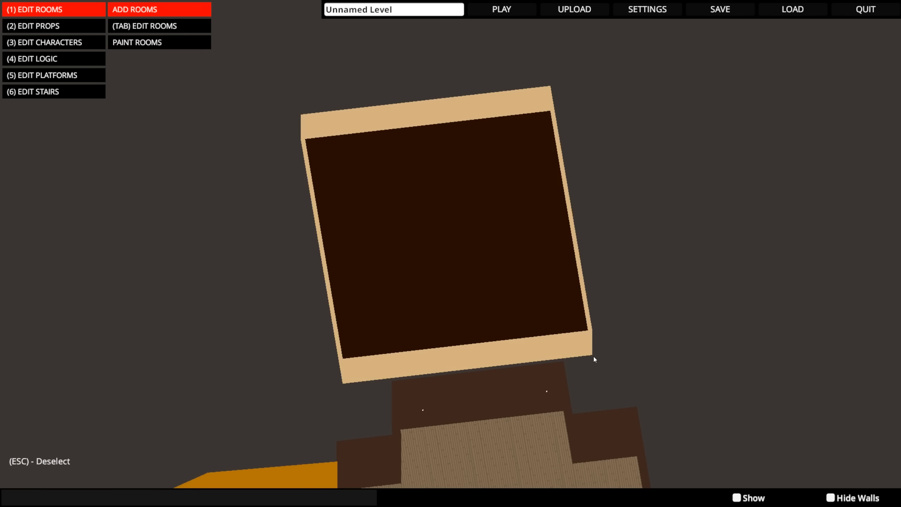
# - Connect the new room's near wall to the large room's far wall
pyautogui.moveTo(593, 356); pyautogui.dragTo(313, 283, button='middle')
pyautogui.press('Tab')
pyautogui.click(344, 238)
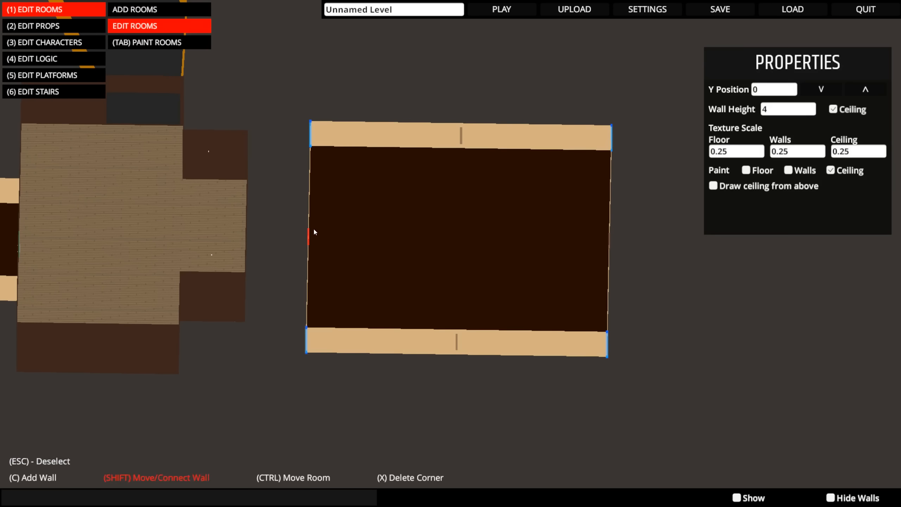
pyautogui.keyDown('shift'); pyautogui.moveTo(313, 230); pyautogui.dragTo(258, 234); pyautogui.keyUp('shift')
pyautogui.moveTo(264, 242); pyautogui.dragTo(442, 120, button='middle')
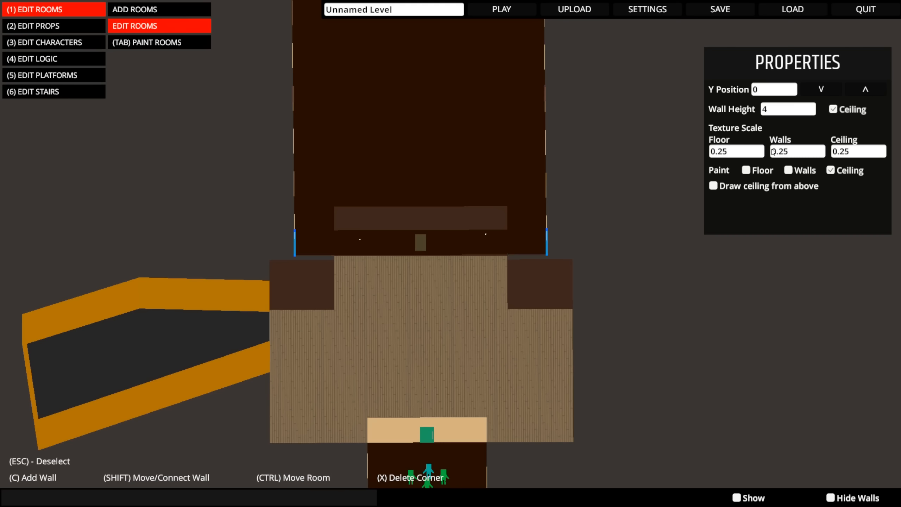
# - Change the opening between the large room and the new room to a Double Door in the green style
pyautogui.click(420, 245)
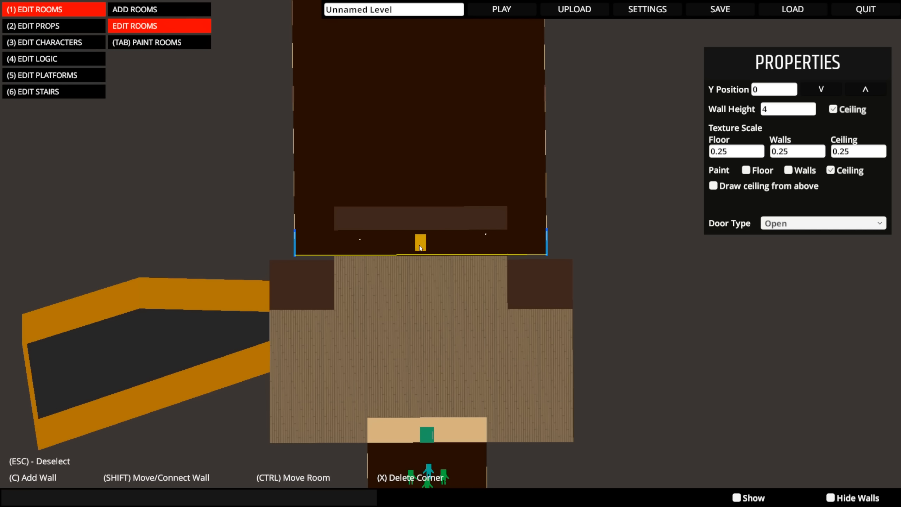
pyautogui.click(787, 224)
pyautogui.click(777, 258)
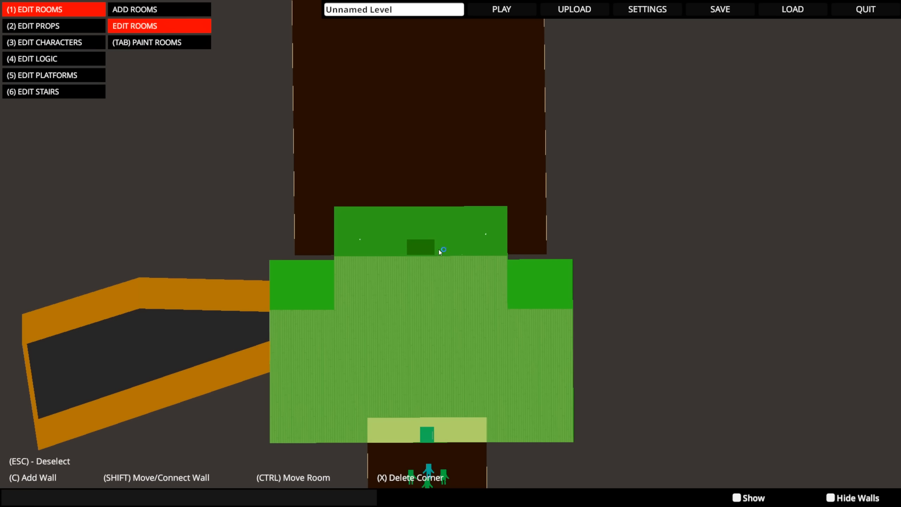
pyautogui.moveTo(464, 253); pyautogui.dragTo(396, 264, button='middle')
pyautogui.click(396, 265)
pyautogui.click(483, 255)
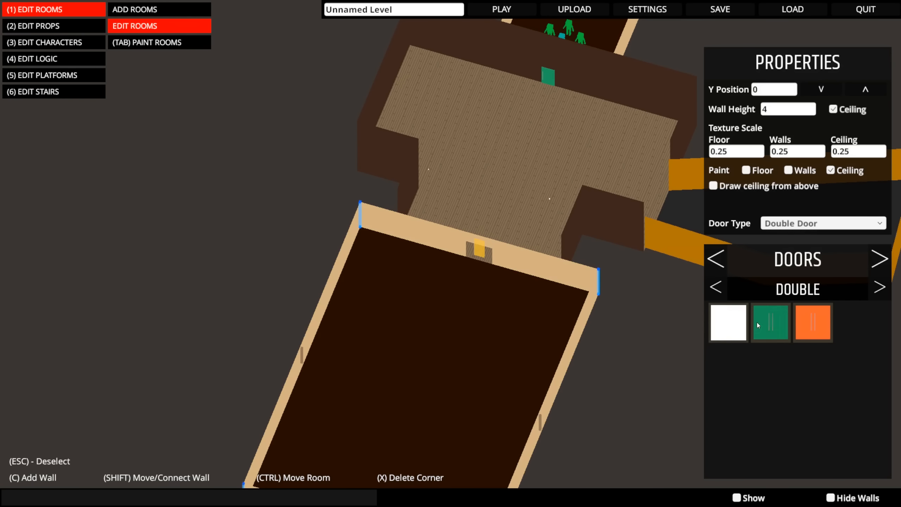
pyautogui.moveTo(495, 271); pyautogui.dragTo(435, 461, button='middle')
pyautogui.moveTo(471, 384); pyautogui.dragTo(341, 247, button='middle')
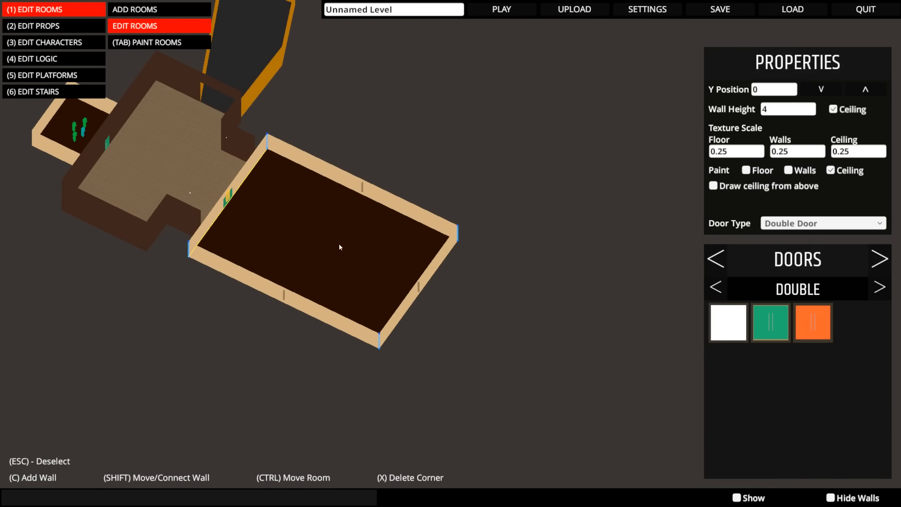
# - Set the new room's wall height to 20
pyautogui.click(813, 108)
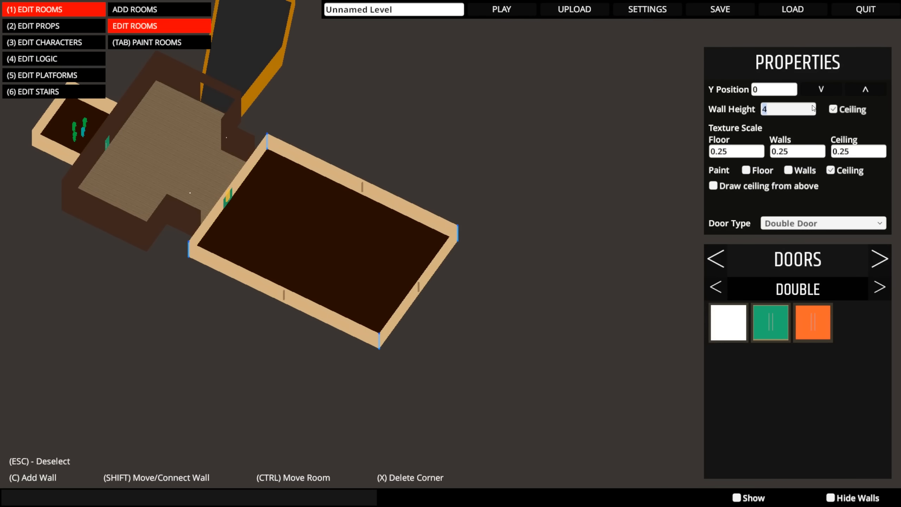
pyautogui.write('10')
pyautogui.press('Return')
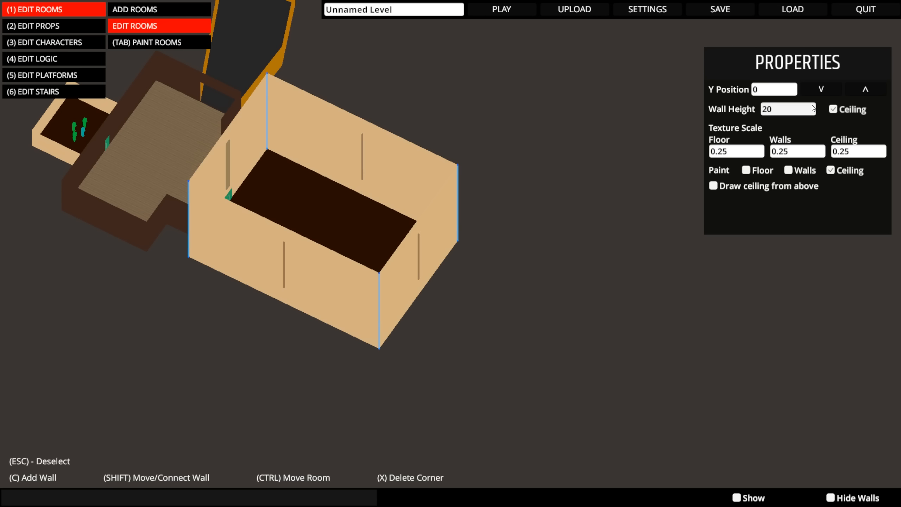
# - Paint the tall room's floor light blue
pyautogui.moveTo(288, 200)
pyautogui.mouseDown(button='middle')
pyautogui.moveTo(337, 276)
pyautogui.moveTo(429, 248)
pyautogui.moveTo(441, 218)
pyautogui.moveTo(501, 300)
pyautogui.moveTo(543, 258)
pyautogui.moveTo(623, 235)
pyautogui.moveTo(509, 234)
pyautogui.moveTo(514, 221)
pyautogui.mouseUp(button='middle')
pyautogui.press('Tab')
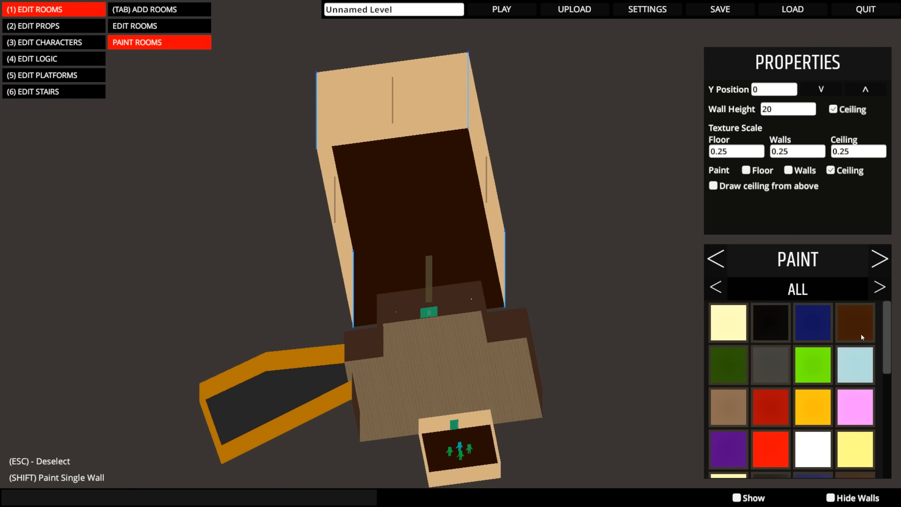
pyautogui.click(759, 171)
pyautogui.click(818, 328)
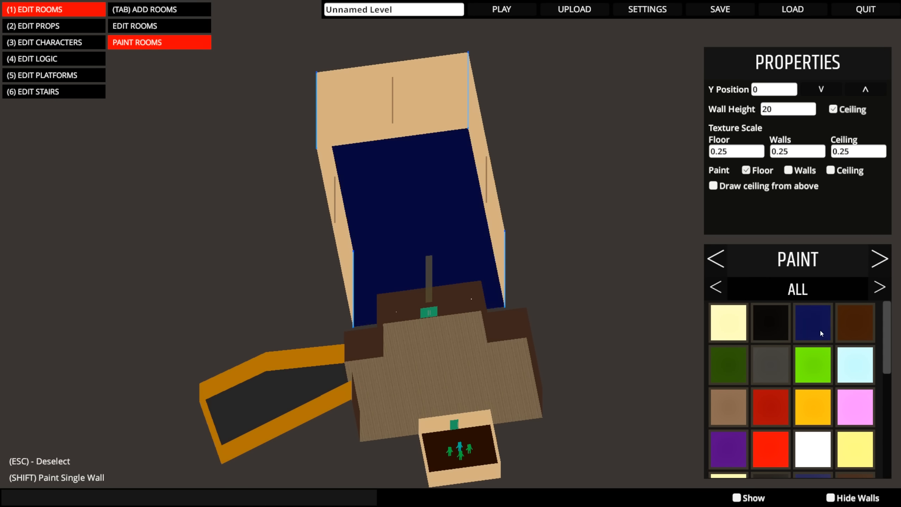
pyautogui.click(855, 365)
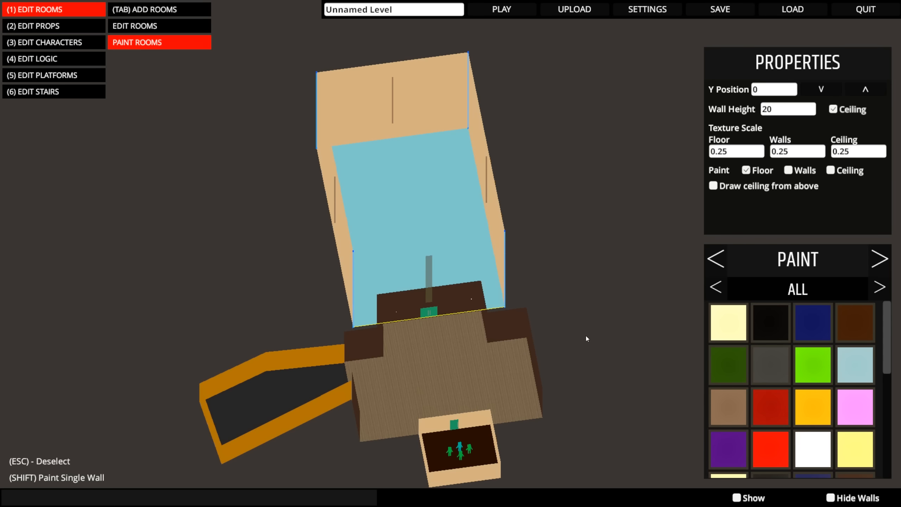
# - Paint only the tall room's ceiling pale yellow
pyautogui.moveTo(667, 341)
pyautogui.mouseDown(button='middle')
pyautogui.moveTo(635, 339)
pyautogui.moveTo(660, 341)
pyautogui.mouseUp(button='middle')
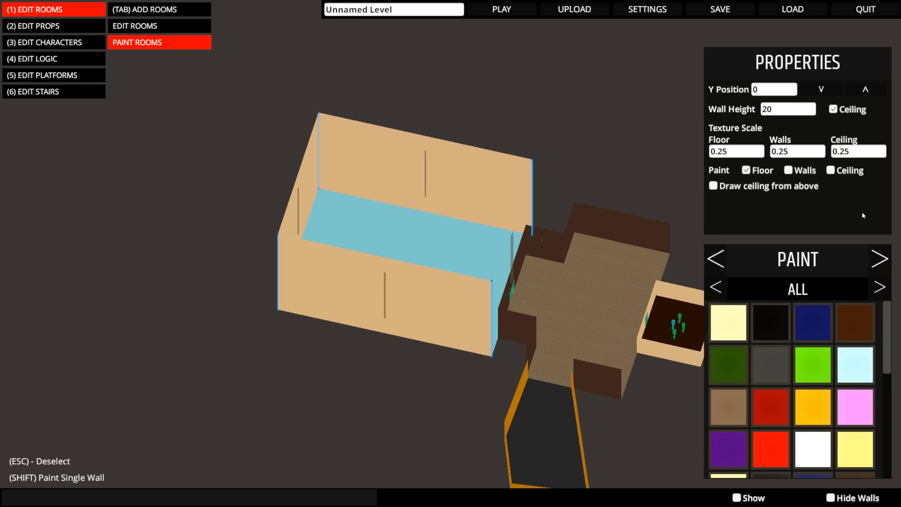
pyautogui.click(868, 450)
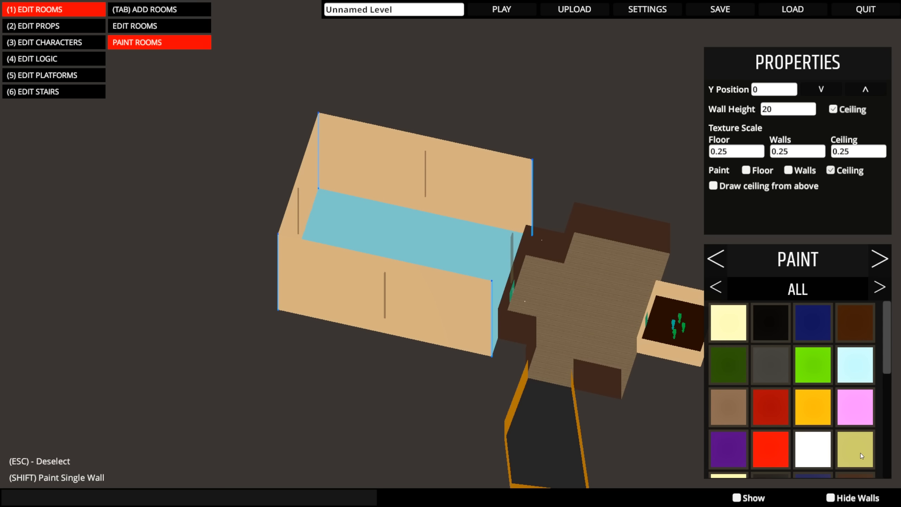
pyautogui.moveTo(676, 401); pyautogui.dragTo(510, 381, button='middle')
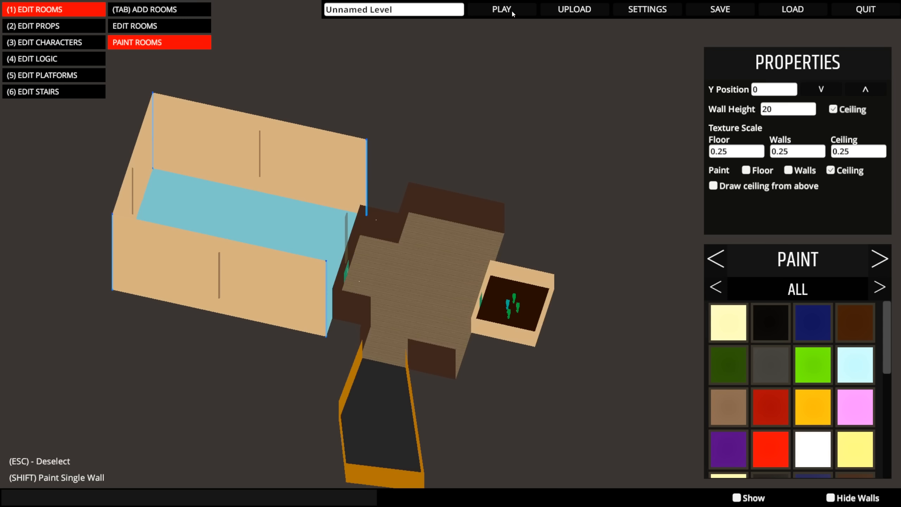
# - Switch to prop editing and filter the Props catalogue to the Lights category
pyautogui.moveTo(646, 24); pyautogui.dragTo(556, 267, button='middle')
pyautogui.press('2')
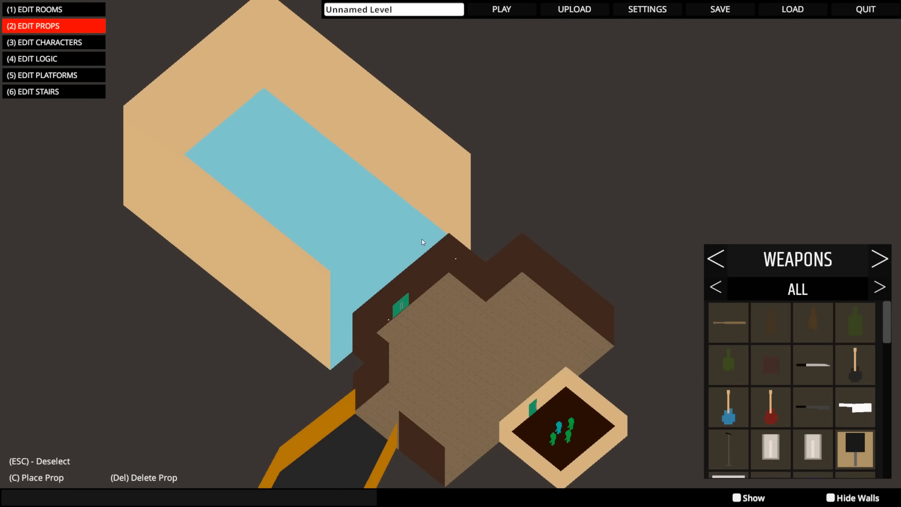
pyautogui.scroll(3, 502, 268)
pyautogui.scroll(2, 503, 270)
pyautogui.click(880, 258)
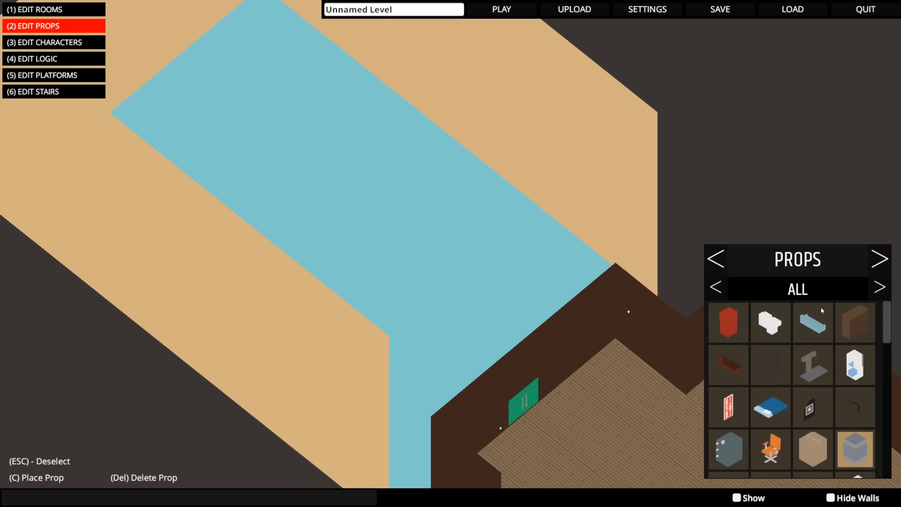
pyautogui.click(715, 288)
pyautogui.click(710, 291)
pyautogui.moveTo(513, 240); pyautogui.dragTo(402, 289, button='middle')
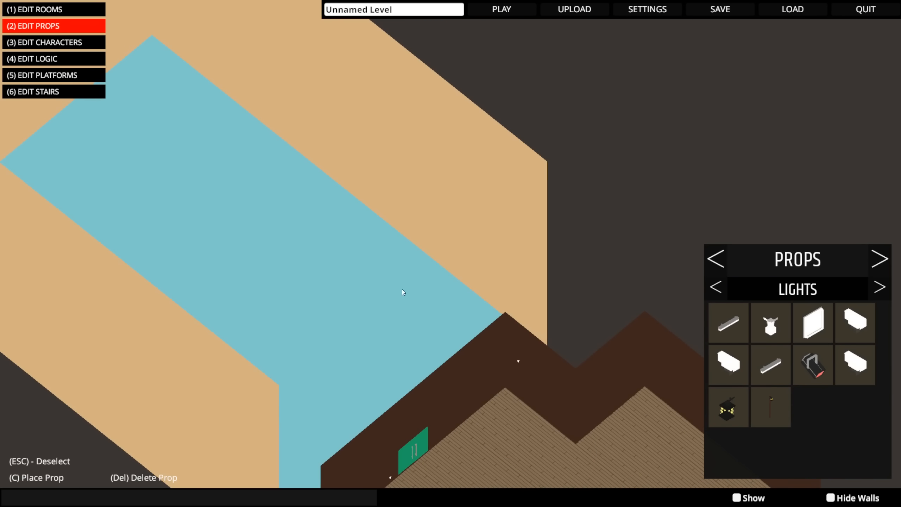
# - Place a white light fixture low on one long wall of the tall room
pyautogui.click(854, 325)
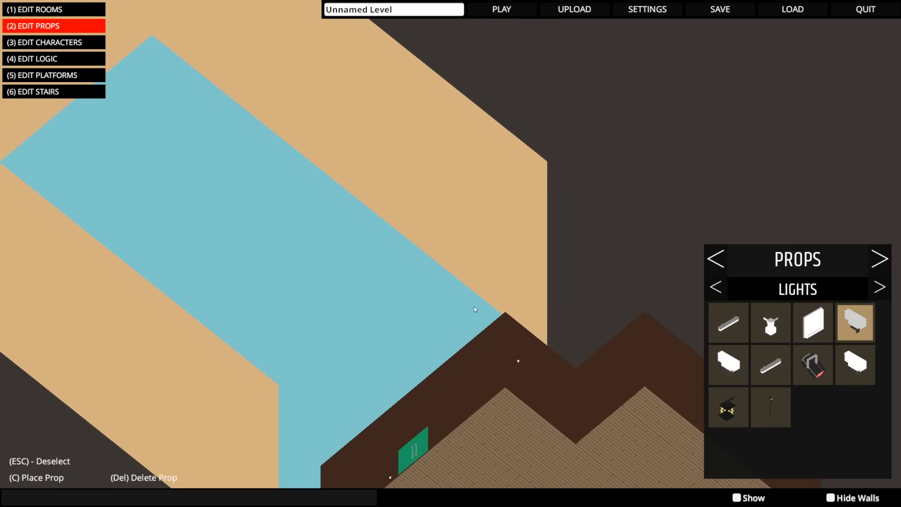
pyautogui.press('c')
pyautogui.moveTo(367, 248); pyautogui.dragTo(407, 202)
pyautogui.moveTo(421, 234); pyautogui.dragTo(517, 234, button='middle')
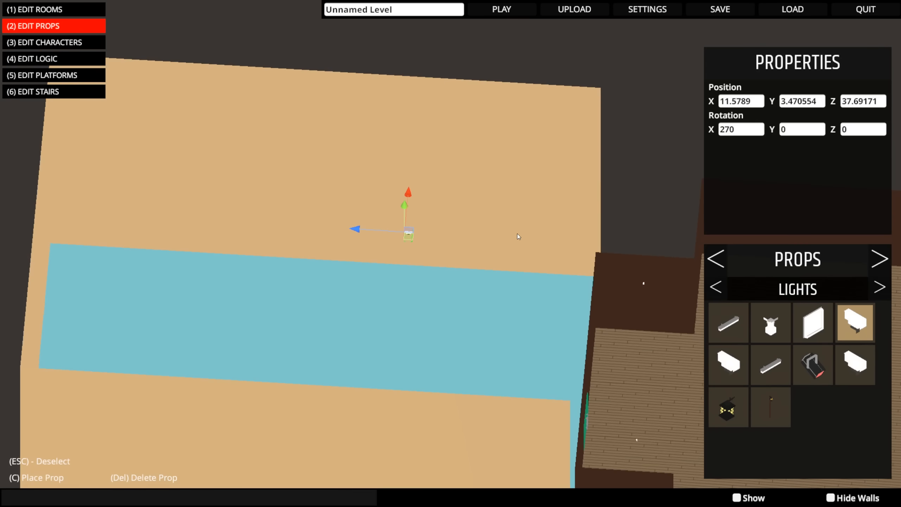
# - Duplicate the wall light twice, putting one copy further along the wall and the other higher up between them
pyautogui.hotkey('ctrl', 'd')
pyautogui.moveTo(410, 231); pyautogui.dragTo(184, 217)
pyautogui.moveTo(400, 232)
pyautogui.mouseDown(button='middle')
pyautogui.moveTo(258, 236)
pyautogui.moveTo(394, 223)
pyautogui.mouseUp(button='middle')
pyautogui.hotkey('ctrl', 'd')
pyautogui.moveTo(181, 200); pyautogui.dragTo(308, 129)
pyautogui.moveTo(399, 147); pyautogui.dragTo(402, 200, button='middle')
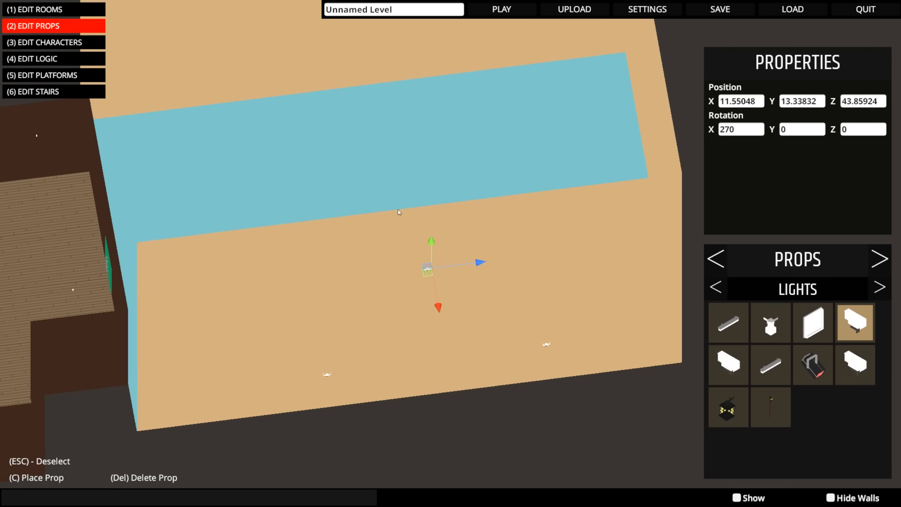
# - Select the three wall lights together, turn them around and move them onto the tall room's opposite long wall
pyautogui.moveTo(270, 239); pyautogui.dragTo(541, 410)
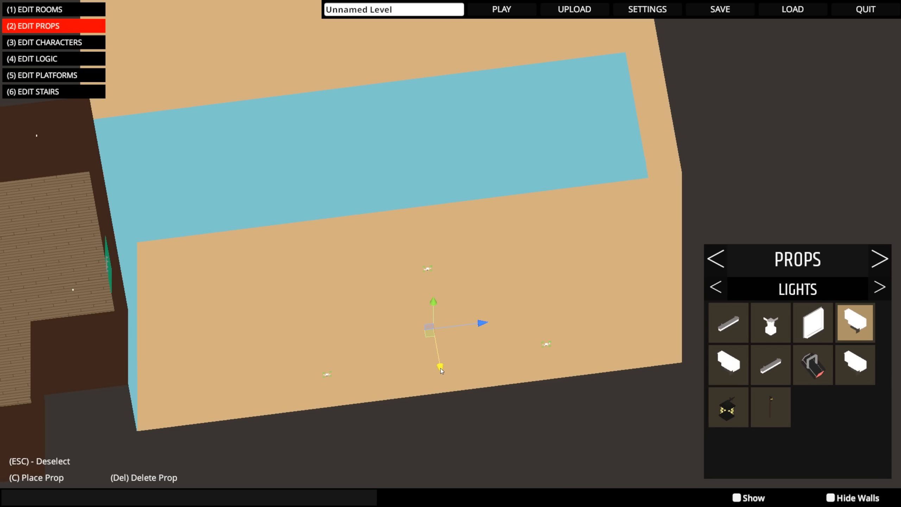
pyautogui.moveTo(441, 368); pyautogui.dragTo(430, 292, button='middle')
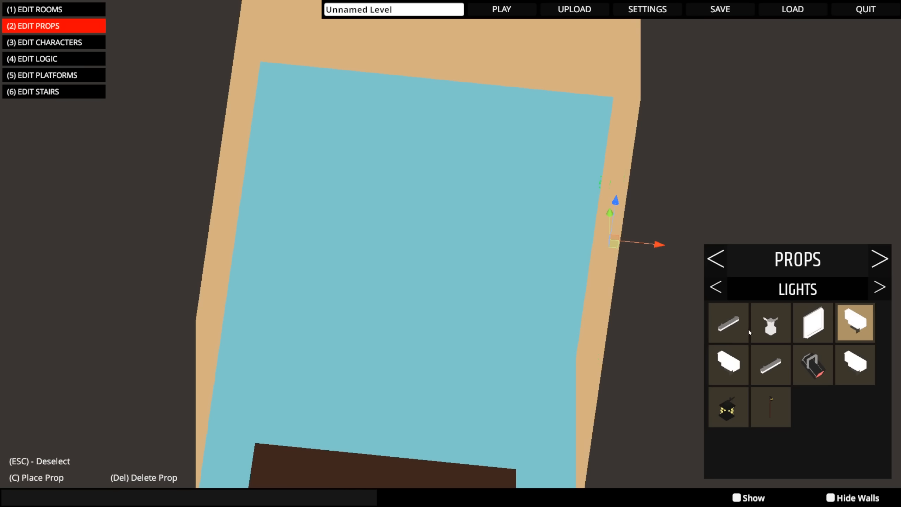
pyautogui.moveTo(531, 298); pyautogui.dragTo(572, 292, button='middle')
pyautogui.press('e')
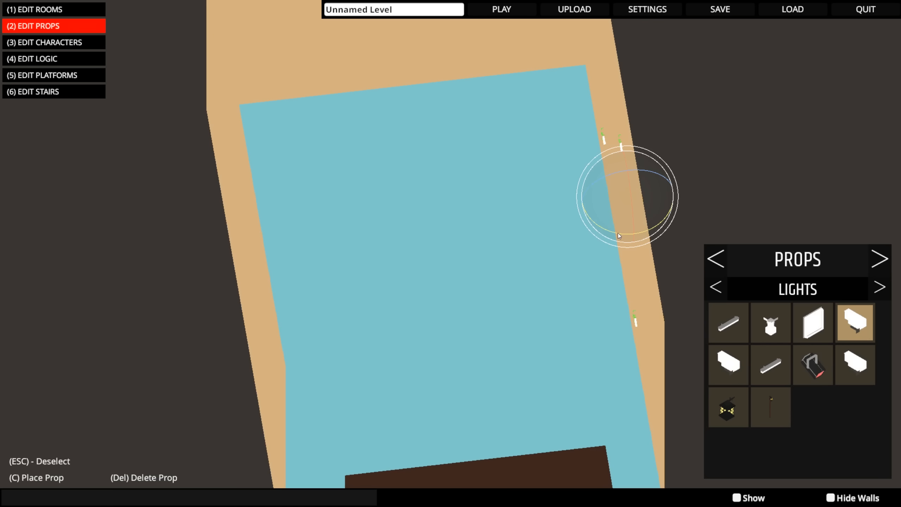
pyautogui.moveTo(618, 236); pyautogui.dragTo(441, 209)
pyautogui.press('w')
pyautogui.moveTo(552, 207); pyautogui.dragTo(548, 314, button='middle')
pyautogui.moveTo(547, 314); pyautogui.dragTo(283, 93)
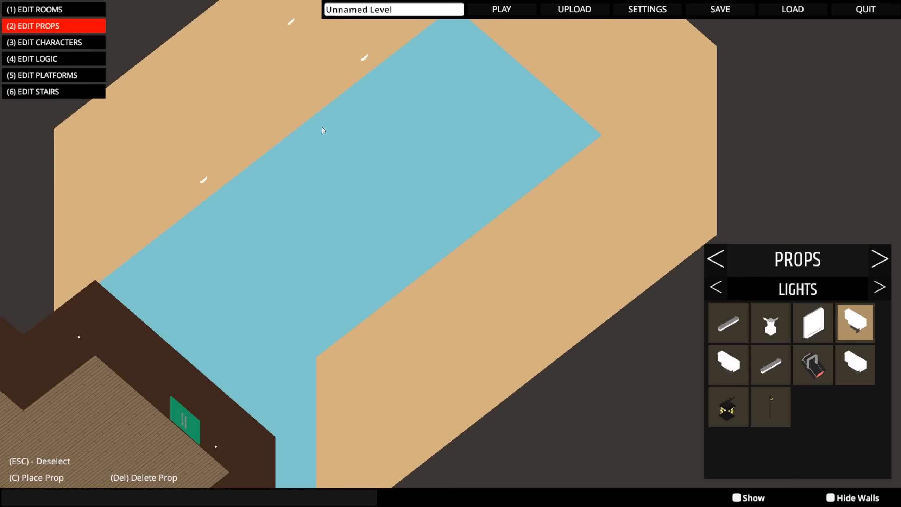
# - Select the three lights on the opposite wall as a group and nudge them slightly toward the room's interior
pyautogui.moveTo(322, 126); pyautogui.dragTo(401, 163, button='middle')
pyautogui.moveTo(148, 83); pyautogui.dragTo(389, 330)
pyautogui.moveTo(332, 201); pyautogui.dragTo(339, 207)
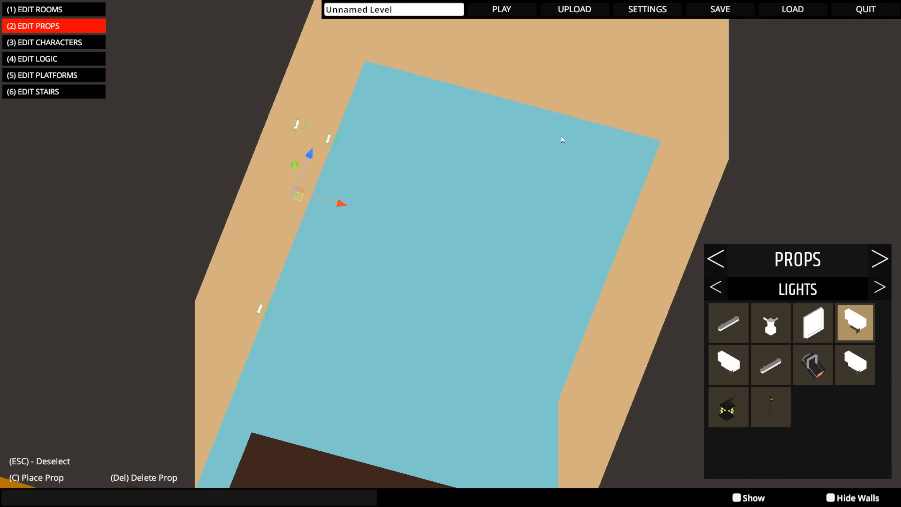
pyautogui.moveTo(564, 136); pyautogui.dragTo(589, 98, button='middle')
pyautogui.scroll(-3, 589, 98)
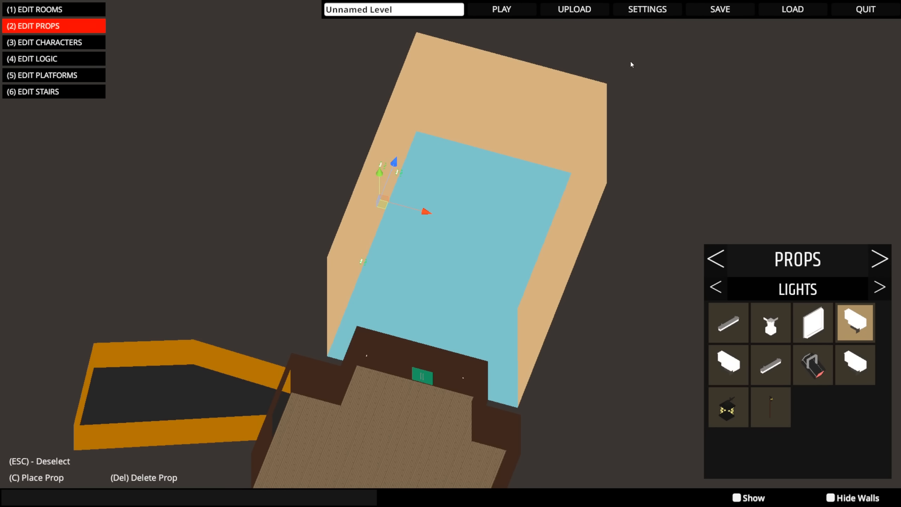
# - Open the level settings
pyautogui.click(631, 11)
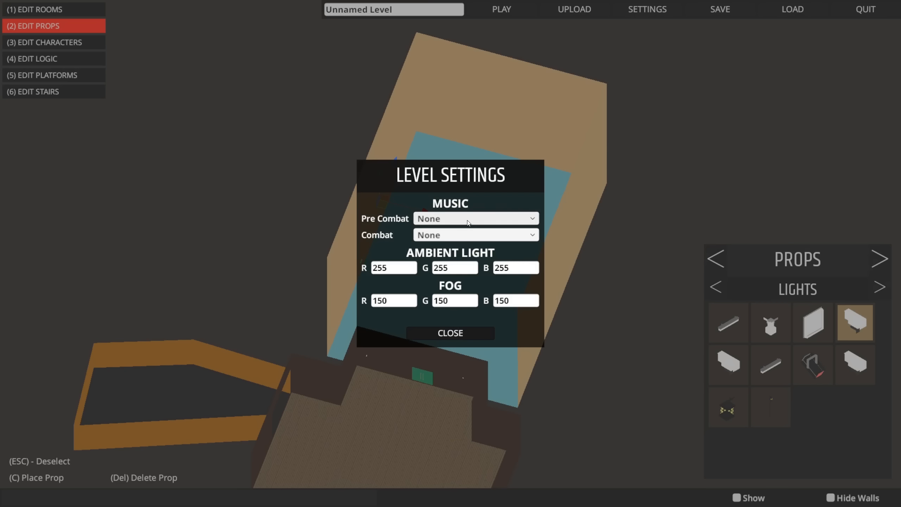